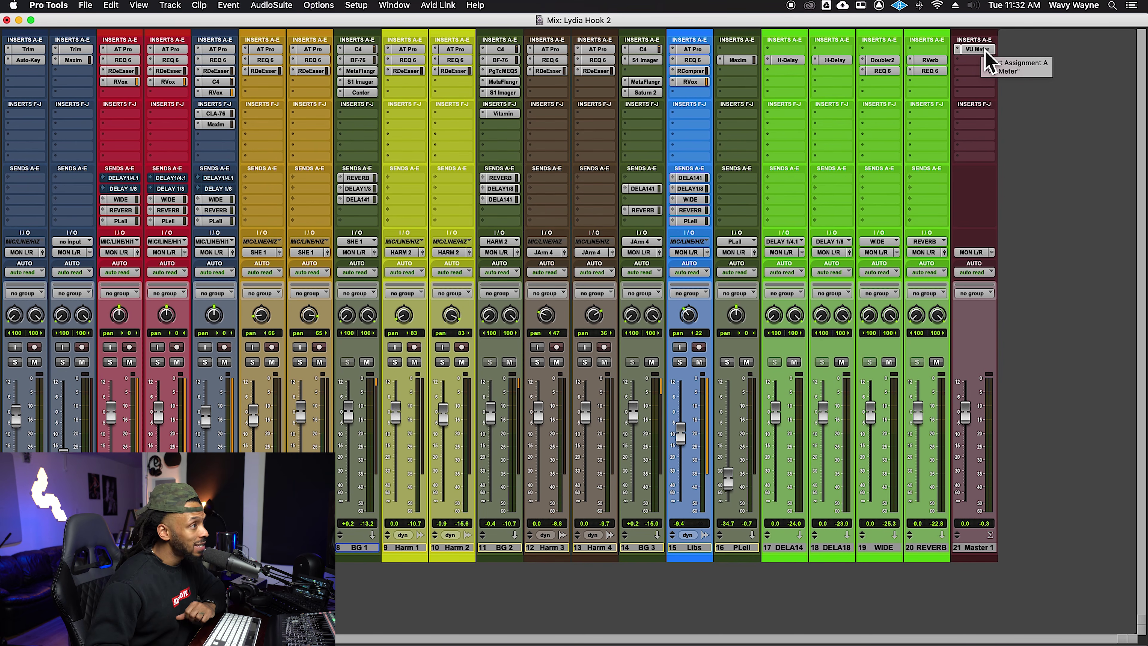
- Open the VU Meter on Master 1, set the playback start to bar -3, and play the mix to check its level
click(987, 51)
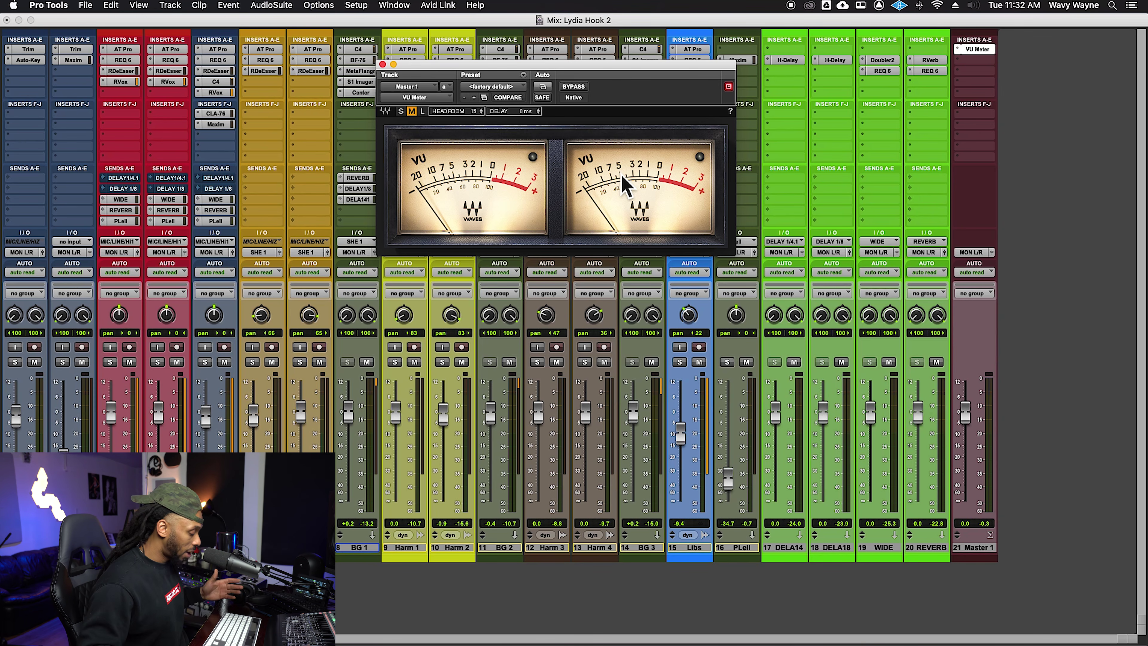
key(super+equal)
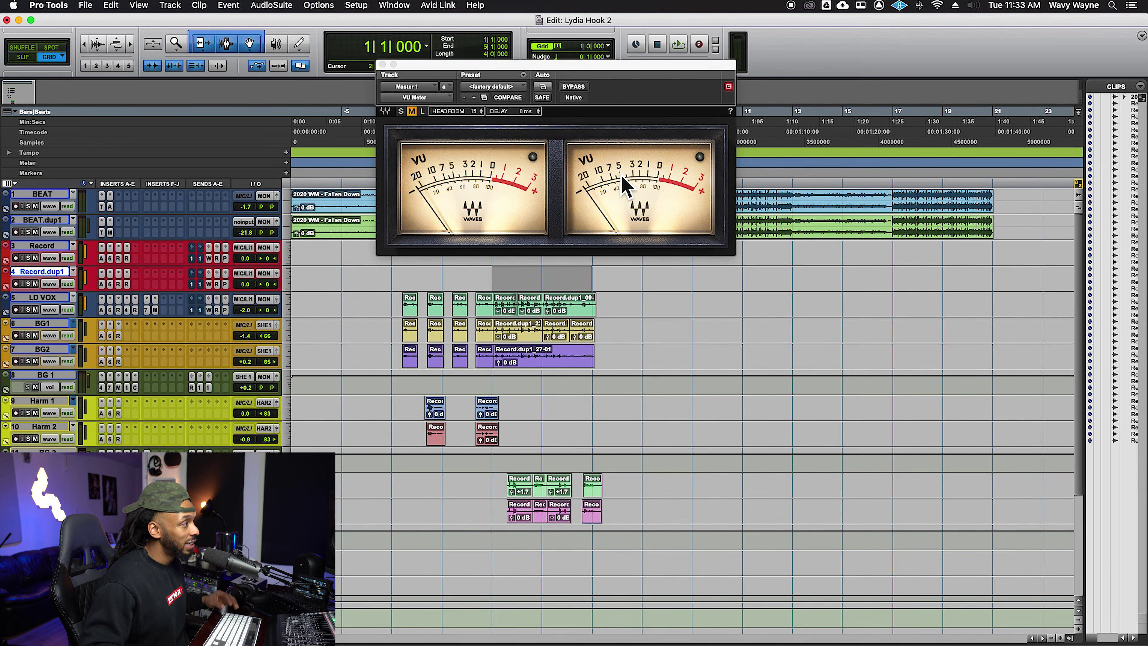
click(406, 281)
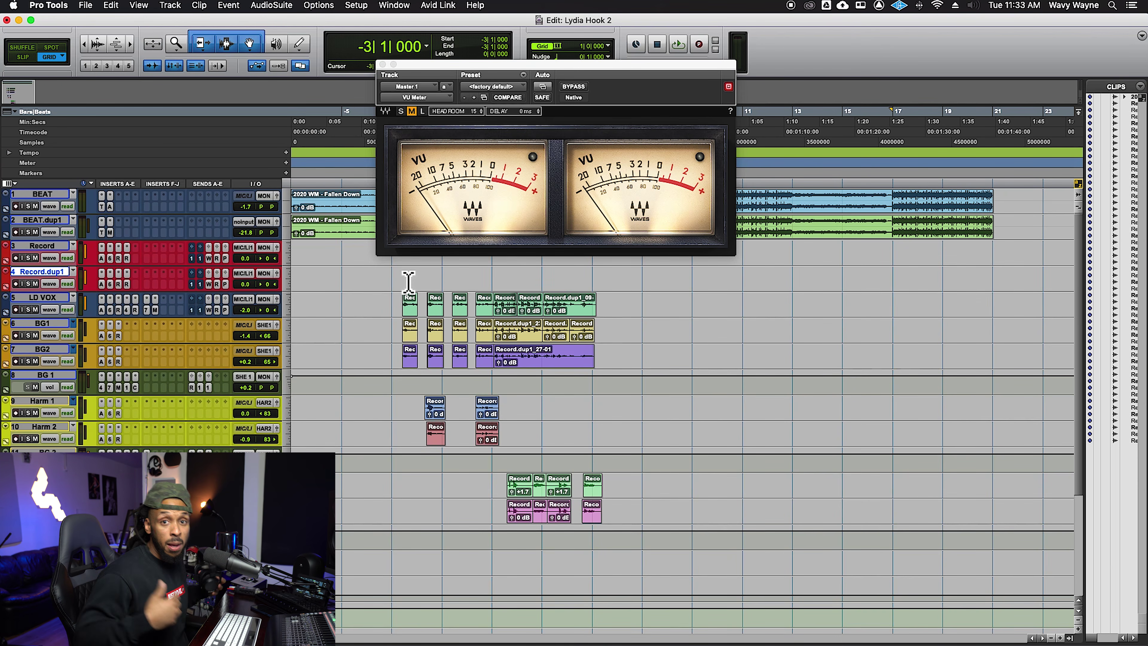
key(super+equal)
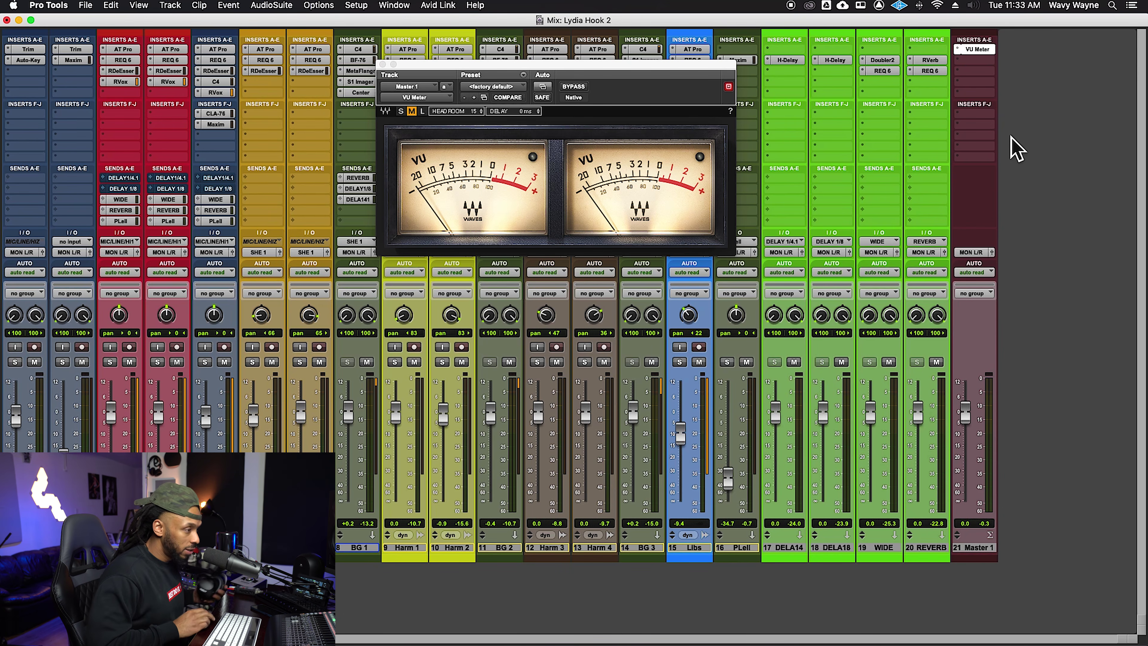
key(space)
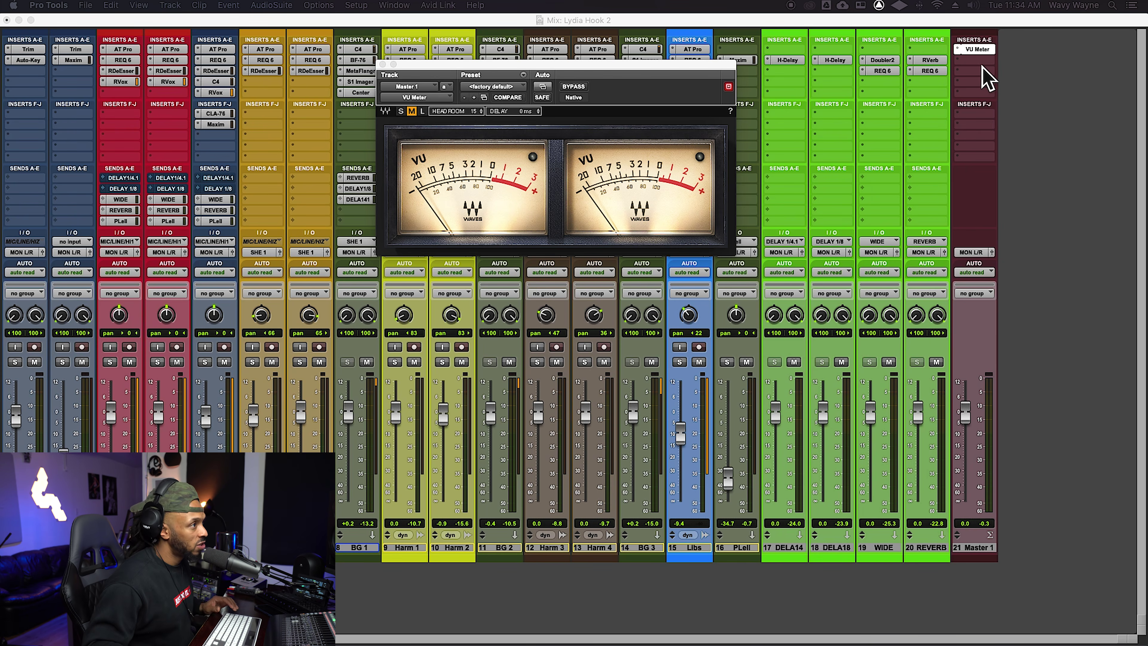
- Insert the UAD SSL G Bus Compressor on Master 1's second slot and adjust its make-up, attack and release
click(987, 78)
click(987, 78)
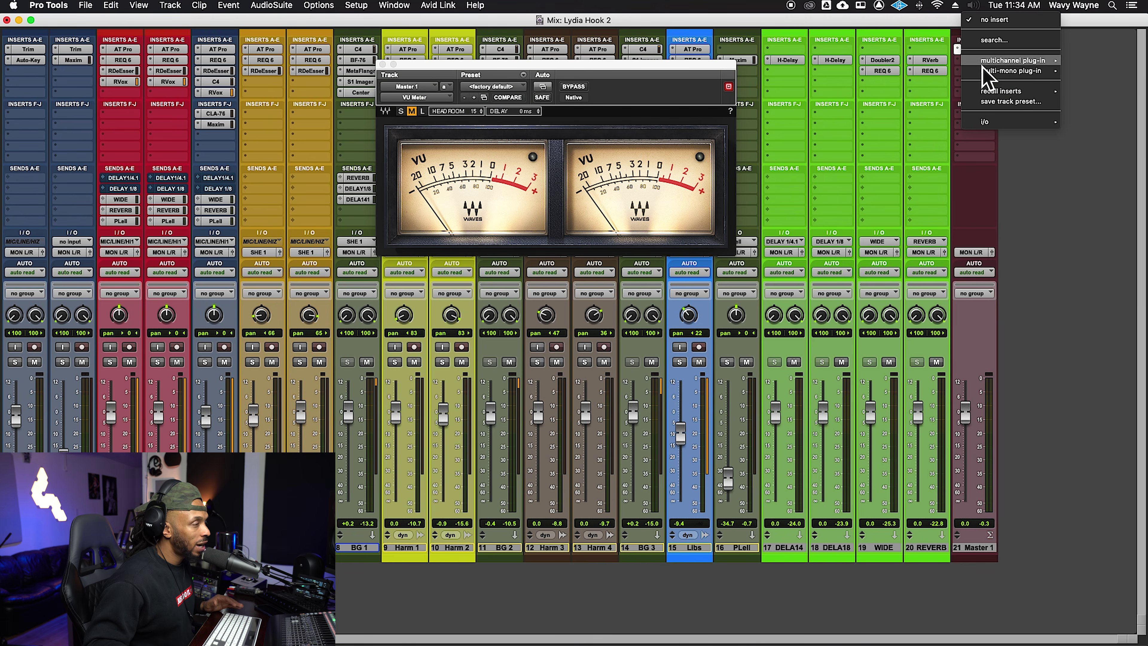
click(990, 41)
text(ssl)
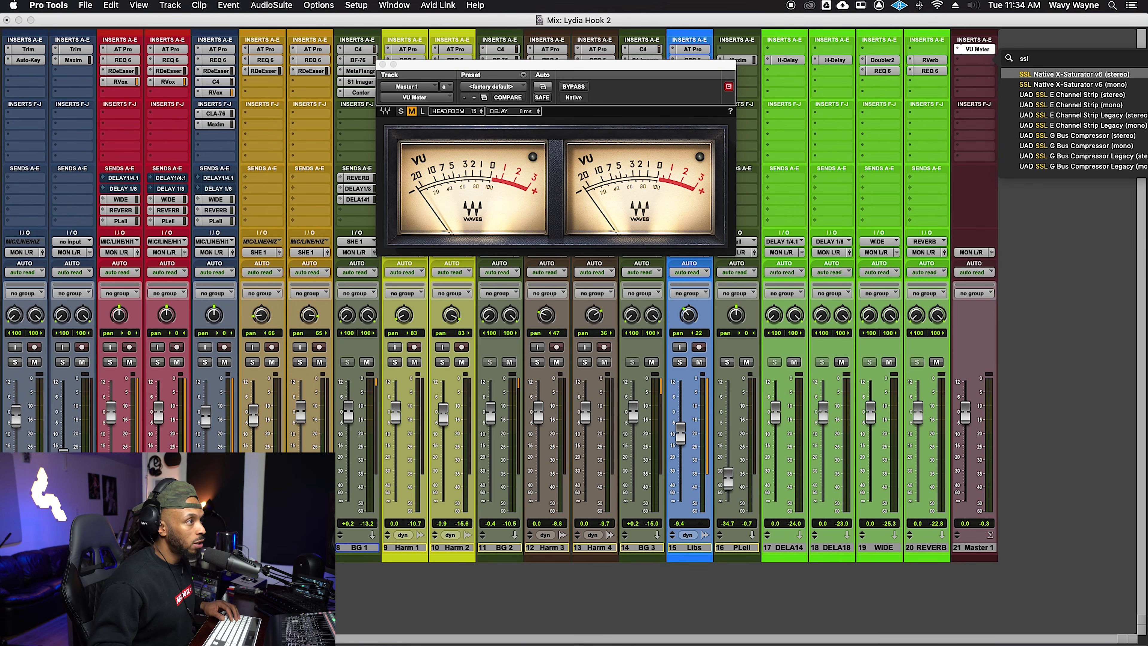
key(Escape)
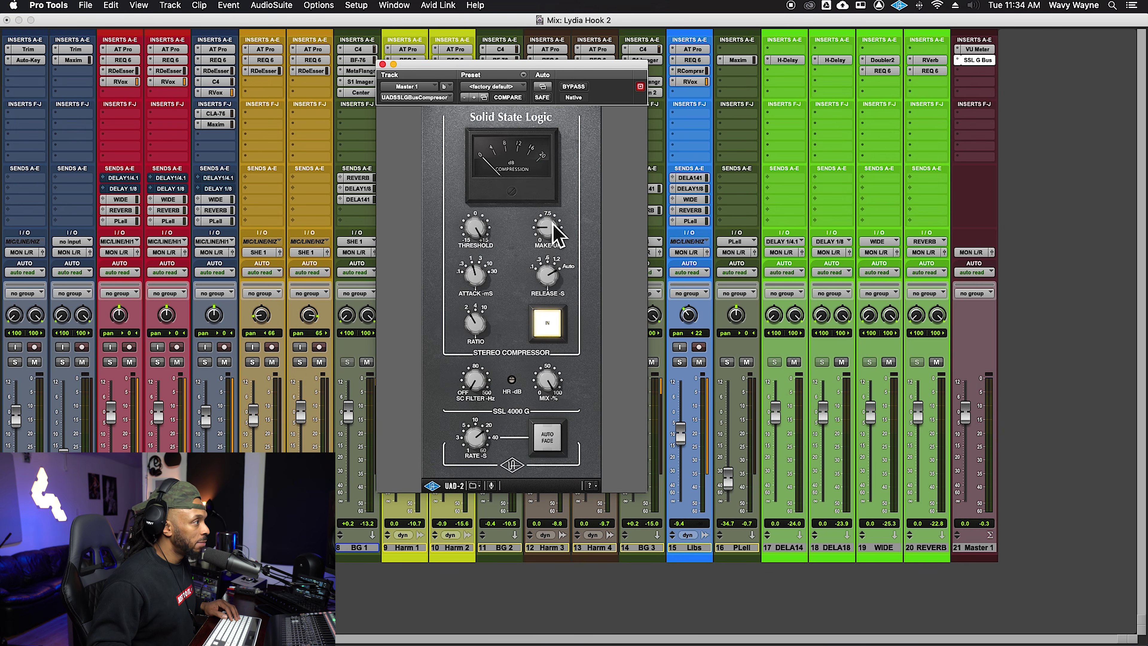
drag(554, 227, 551, 277)
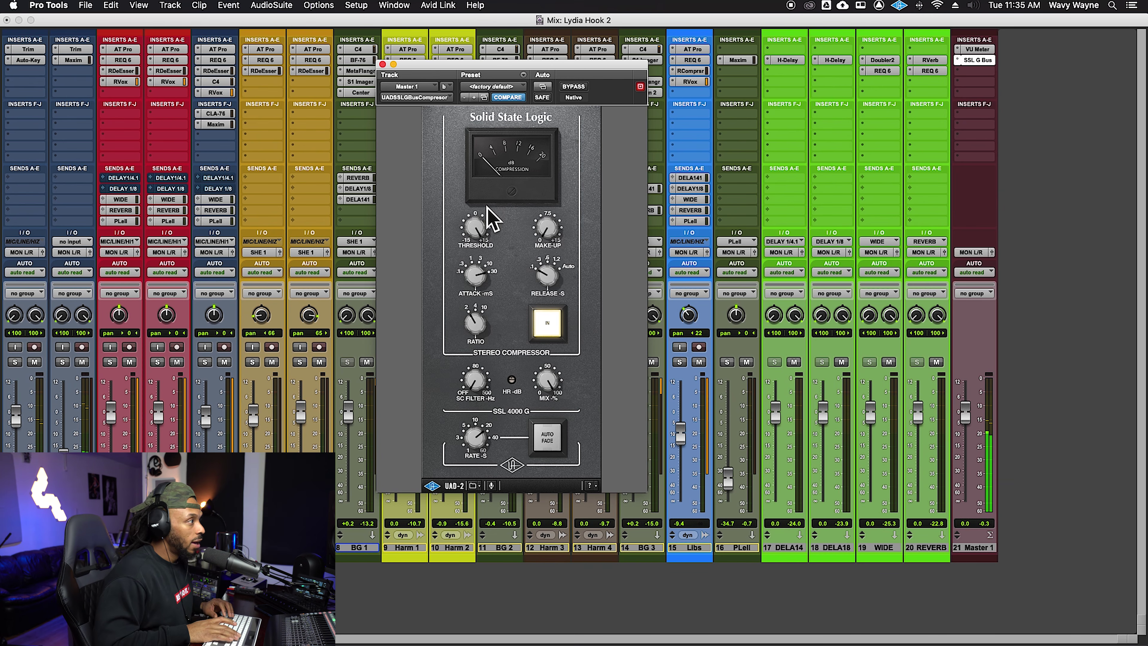
- Select bars 1 to 5 on the BEAT and BEAT.dup1 tracks as the playback range, moving the compressor window clear of them
key(super+equal)
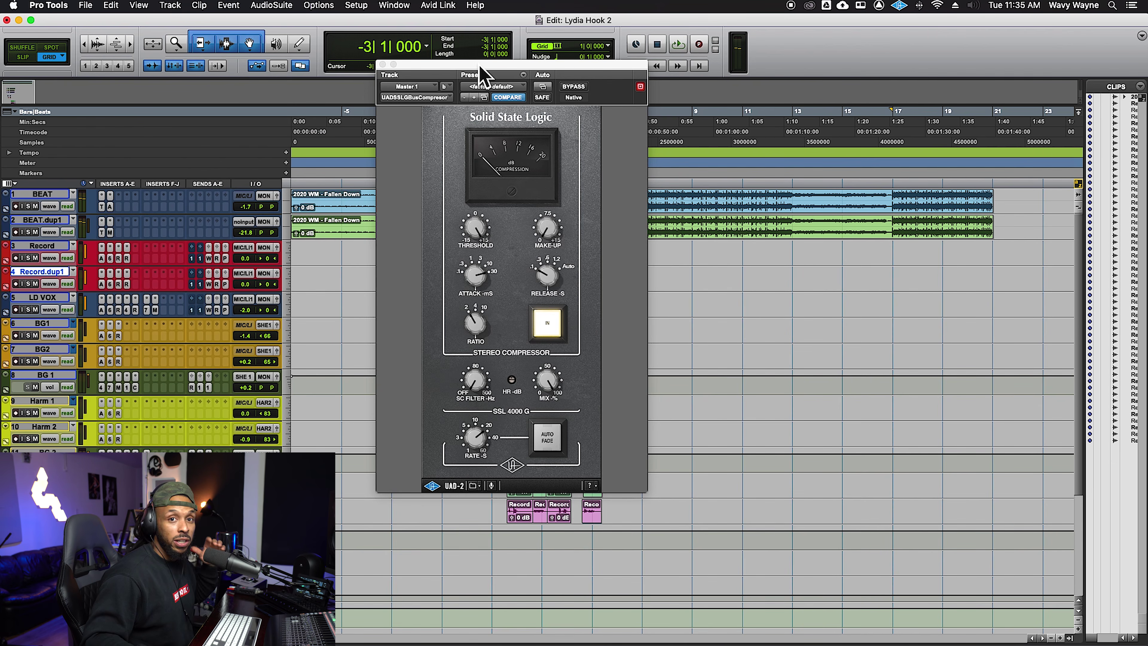
drag(480, 68, 871, 94)
click(501, 202)
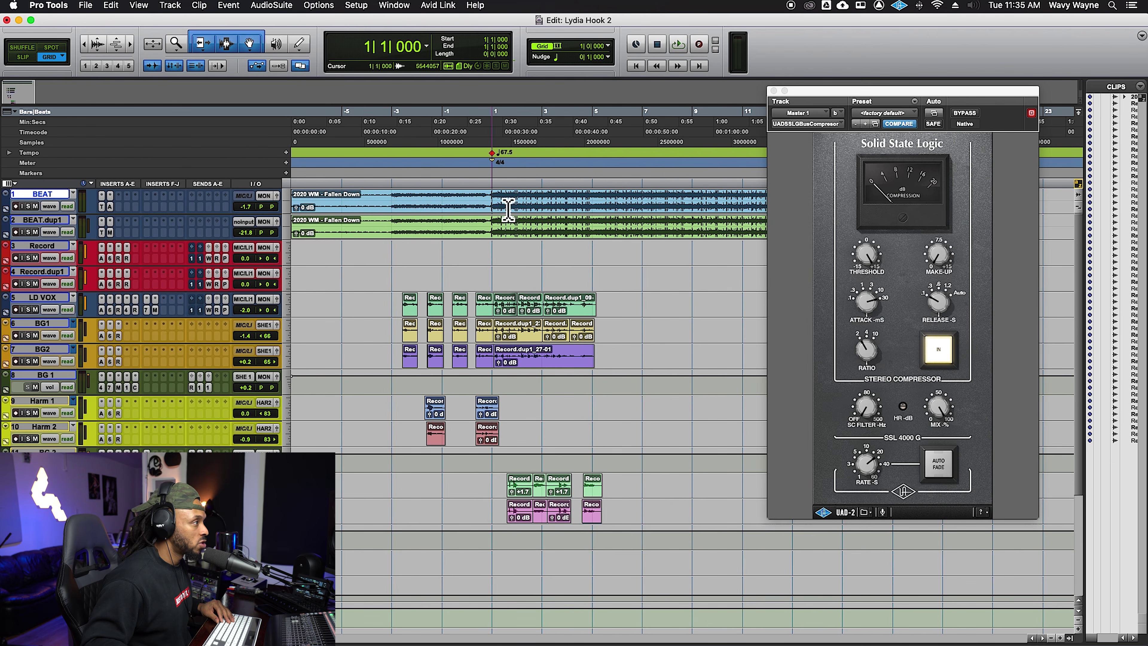
drag(501, 202, 591, 231)
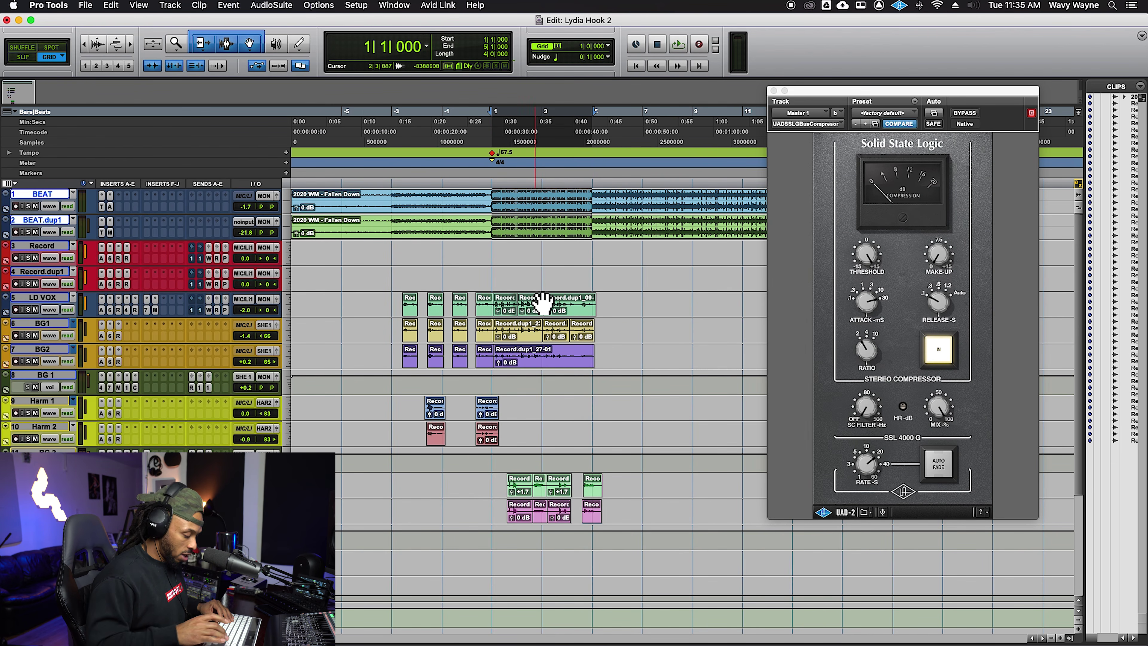
- Return to the mixer, dial in the bus compressor's threshold and raise its make-up gain during playback, and close the compressor
key(super+equal)
drag(850, 105, 493, 113)
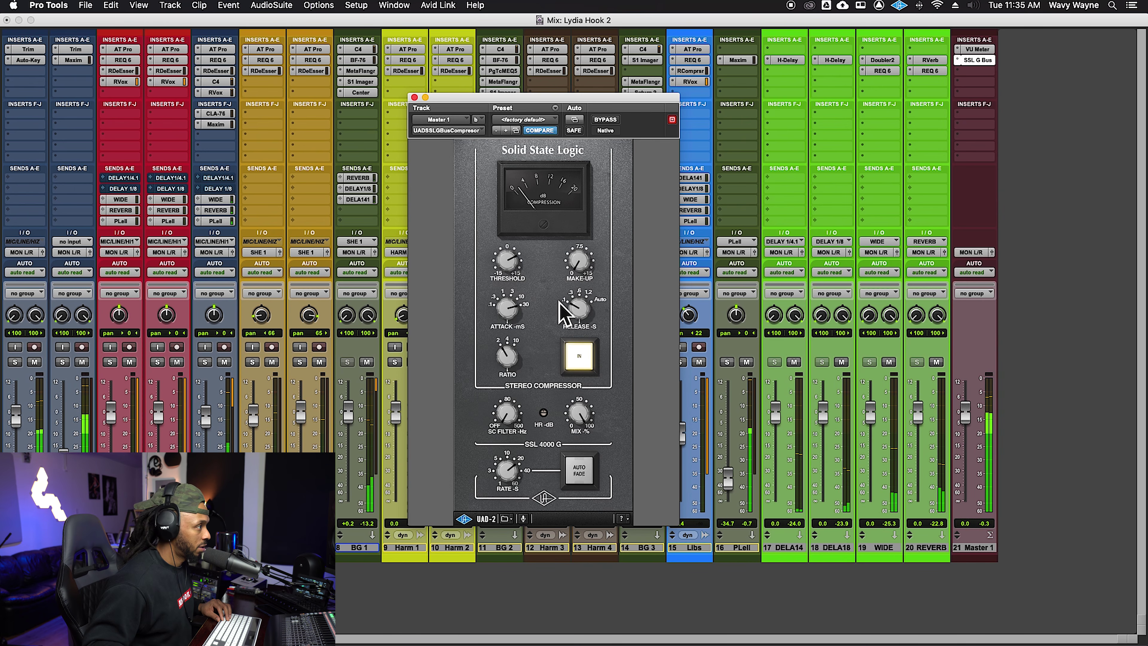
drag(586, 266, 585, 247)
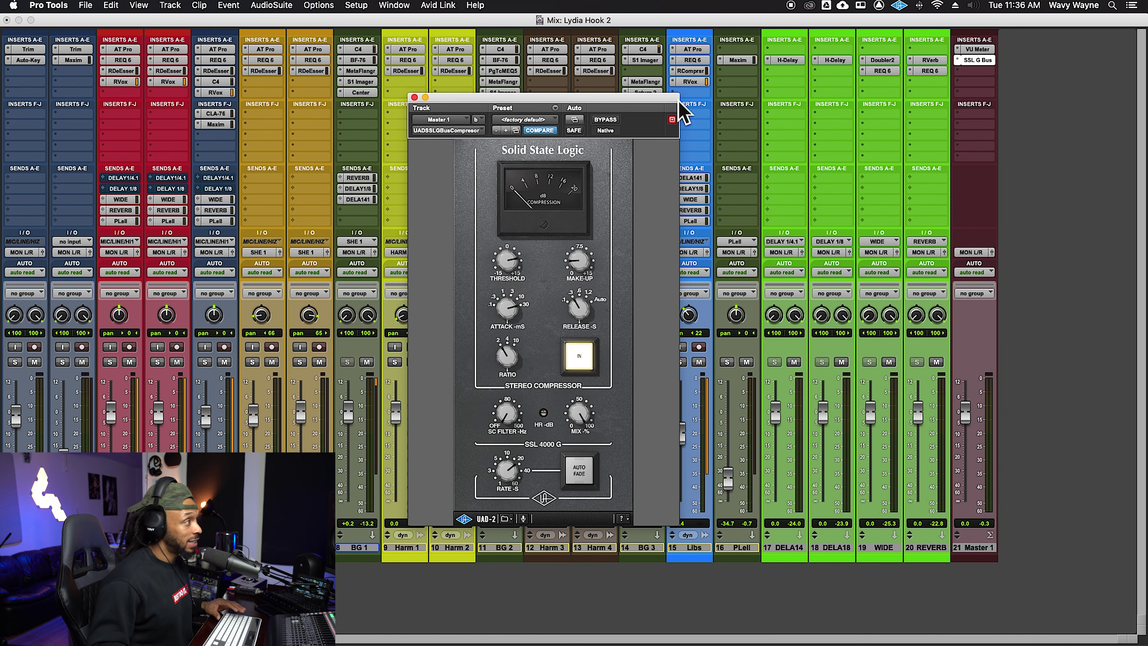
click(414, 98)
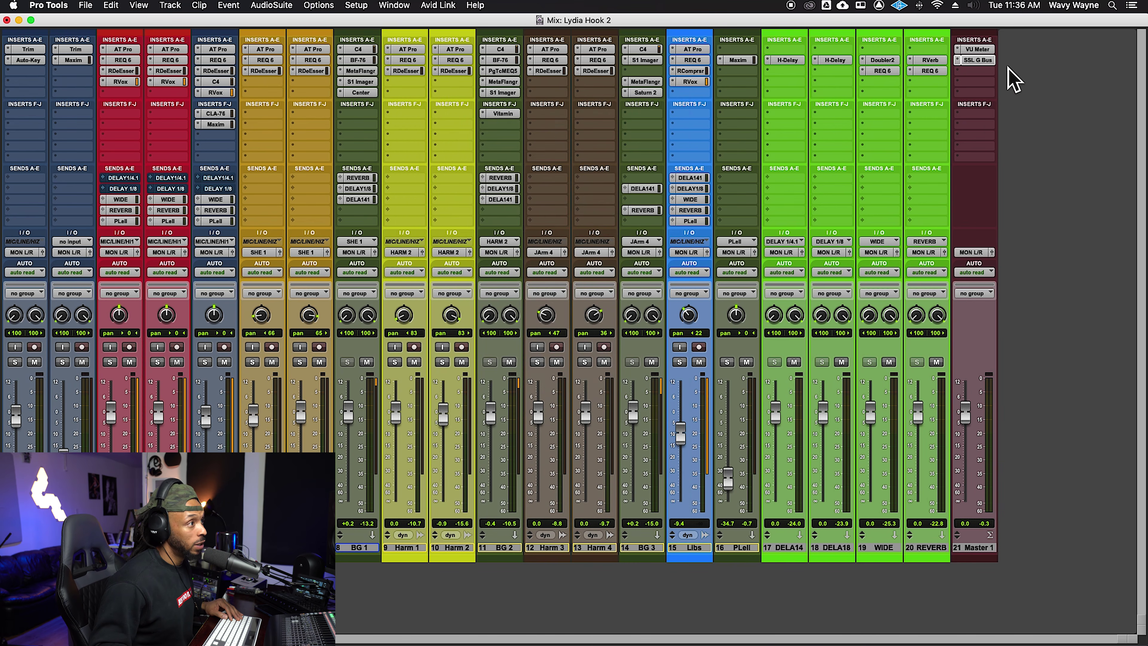
- Insert the stereo L2 limiter on Master 1's third slot, with shaping set to None and the out ceiling at -0.3
click(971, 81)
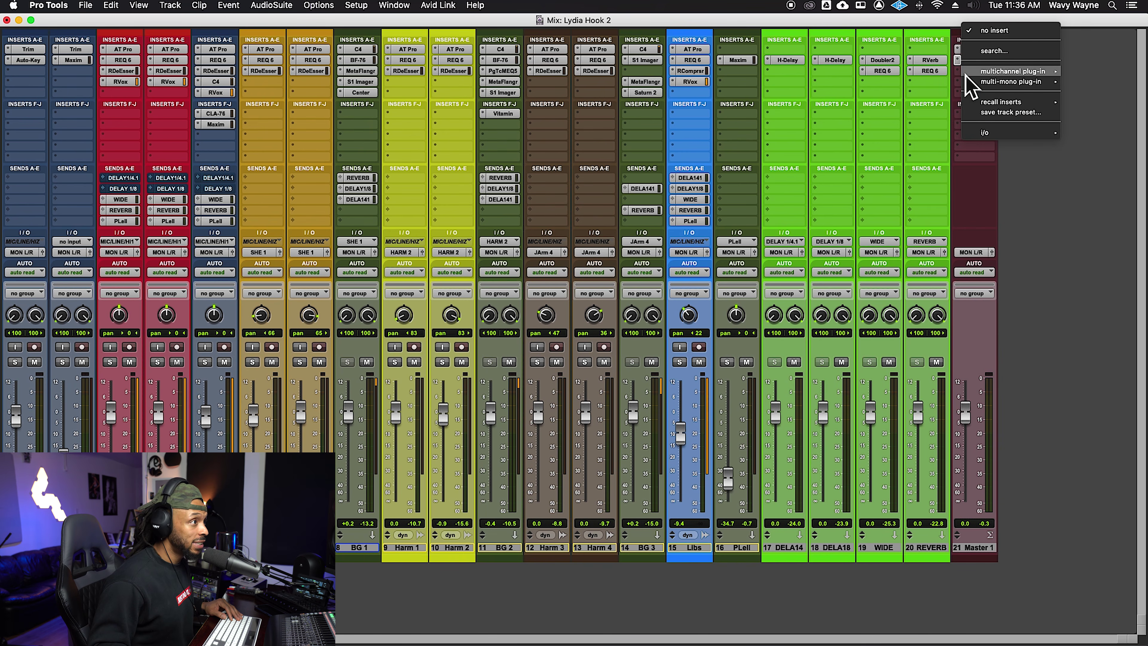
mouse_move(1015, 75)
mouse_move(895, 137)
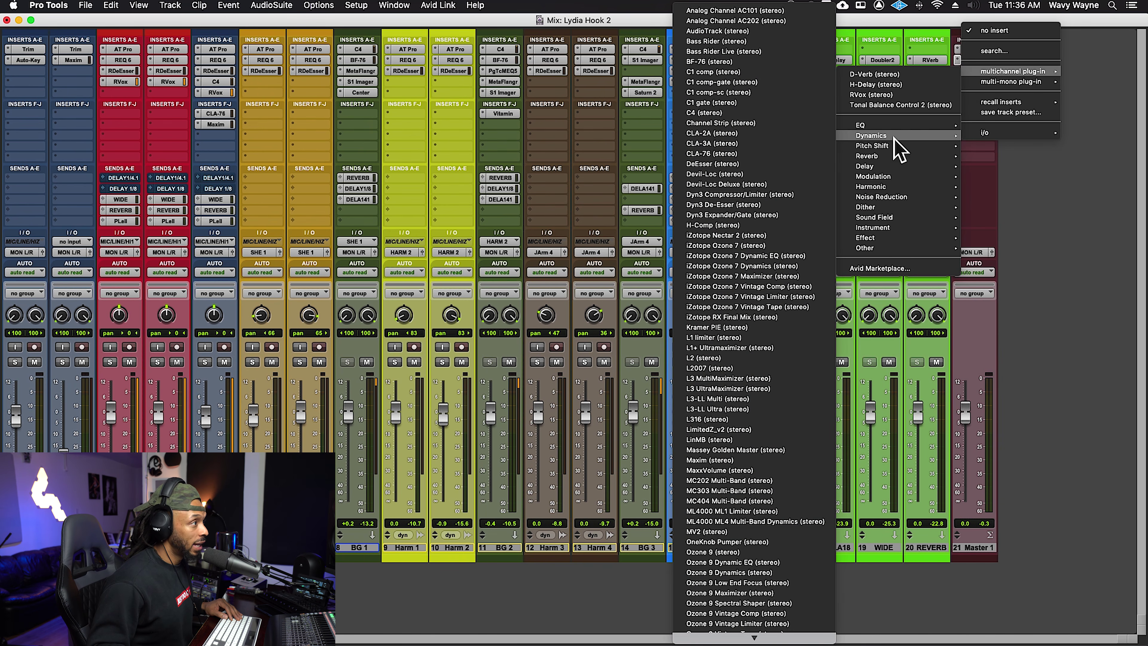
click(754, 361)
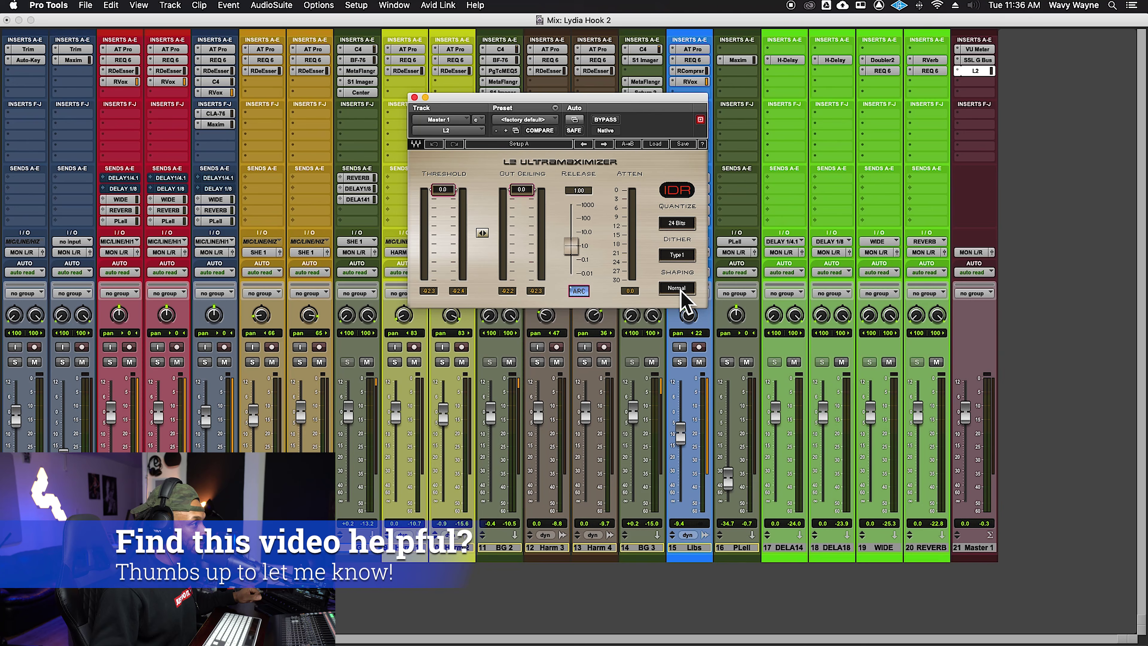
click(682, 294)
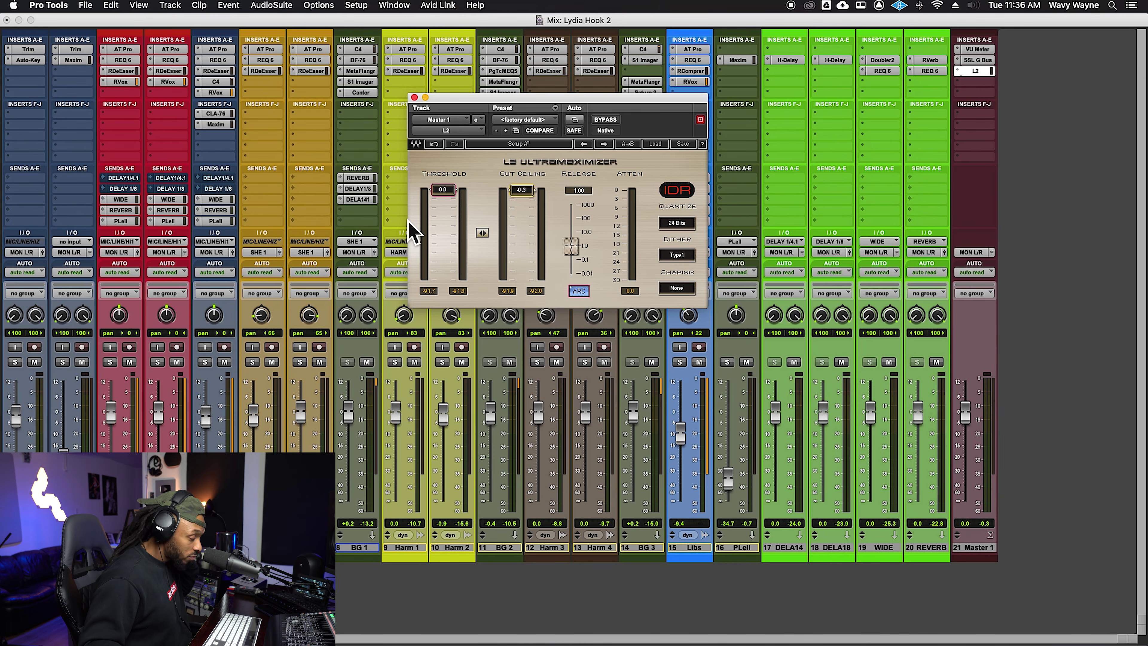
- Play the mix and lower the L2 threshold to -7.4
key(space)
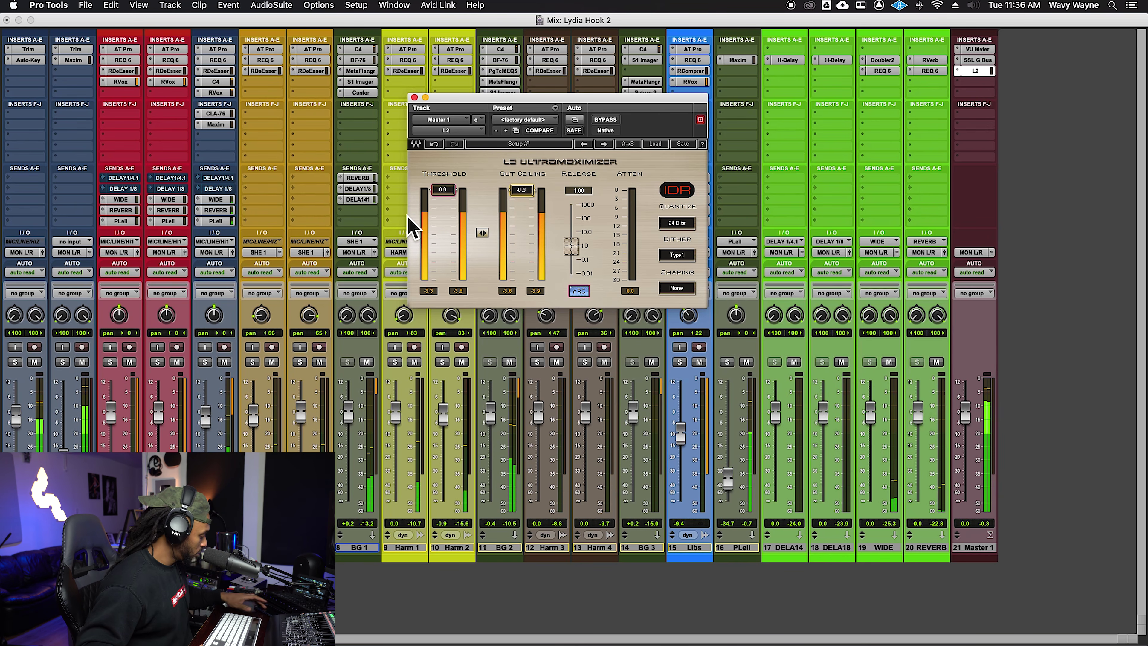
drag(442, 189, 443, 209)
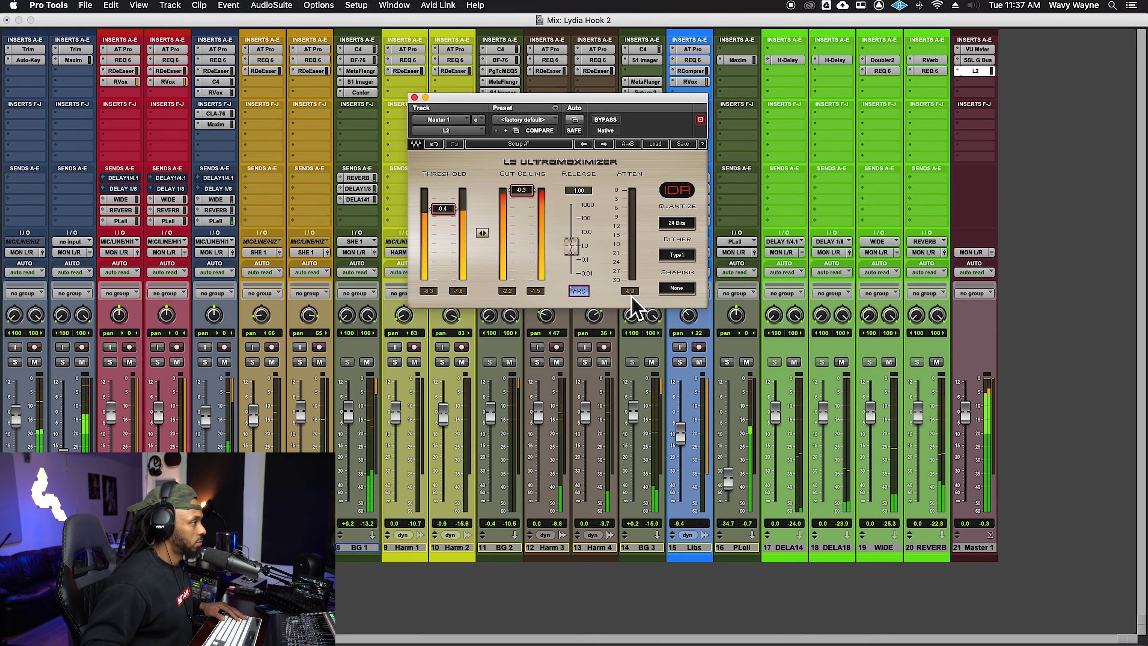
drag(448, 217, 449, 220)
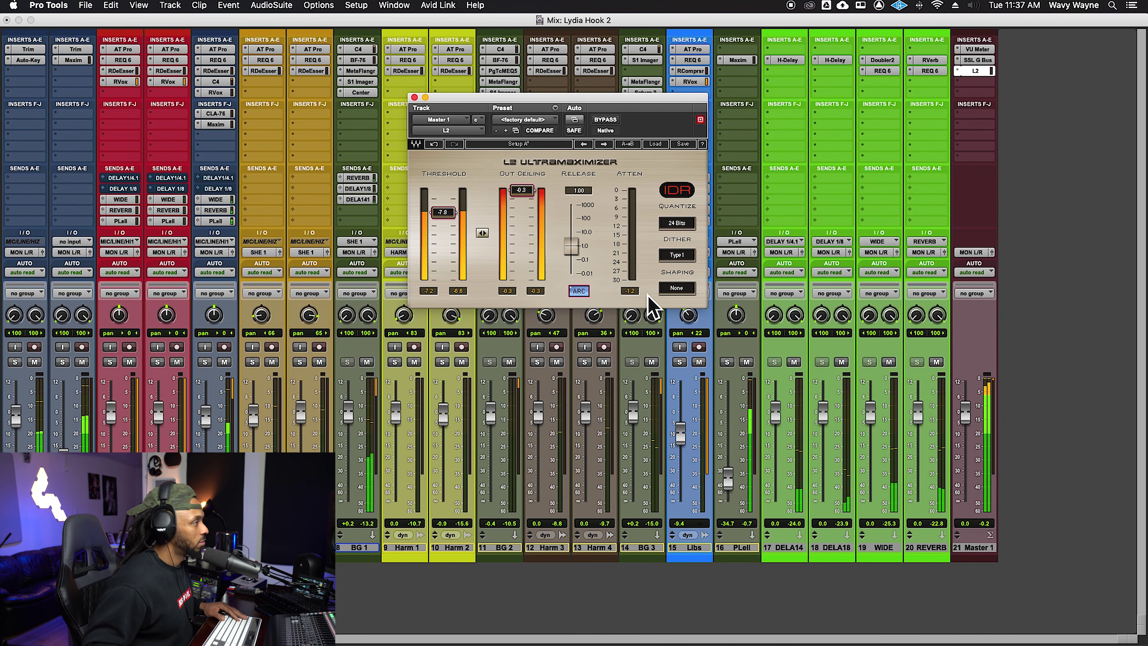
drag(449, 219, 449, 218)
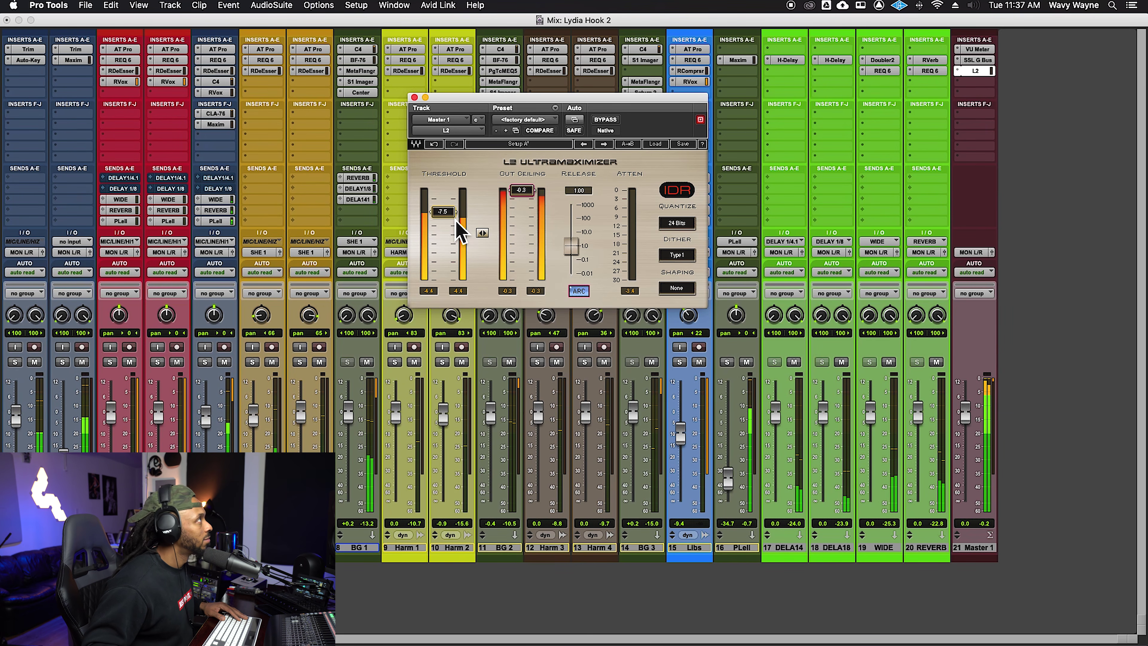
drag(456, 231, 456, 230)
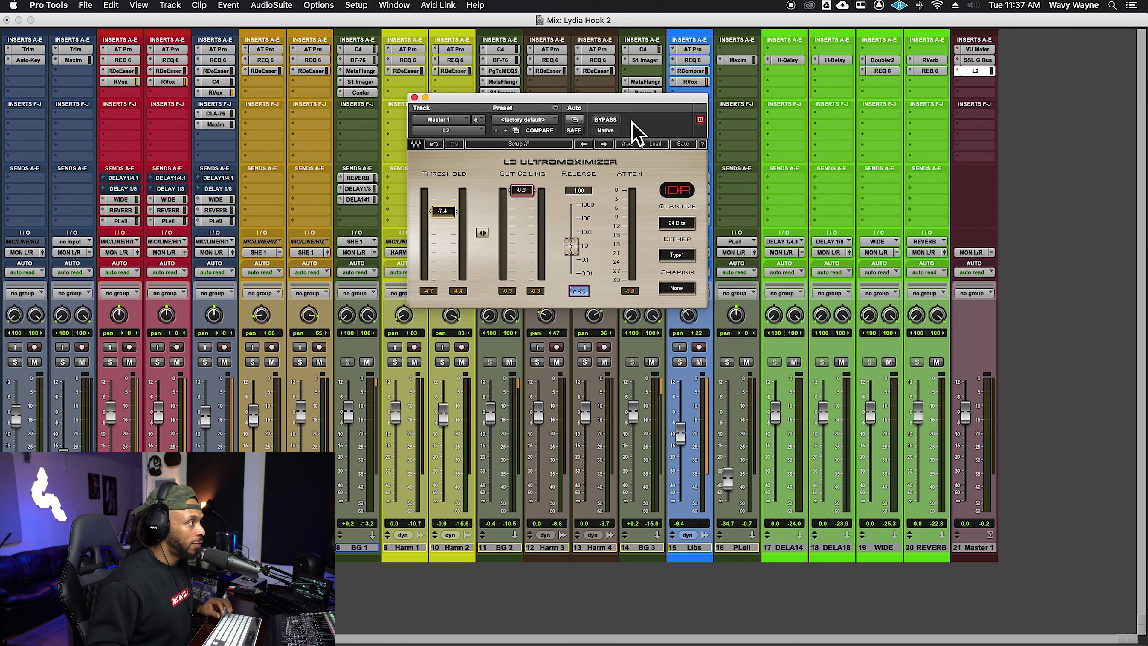
- Compare the mix with the L2 bypassed and active during playback, and set its threshold to -7.0
click(611, 120)
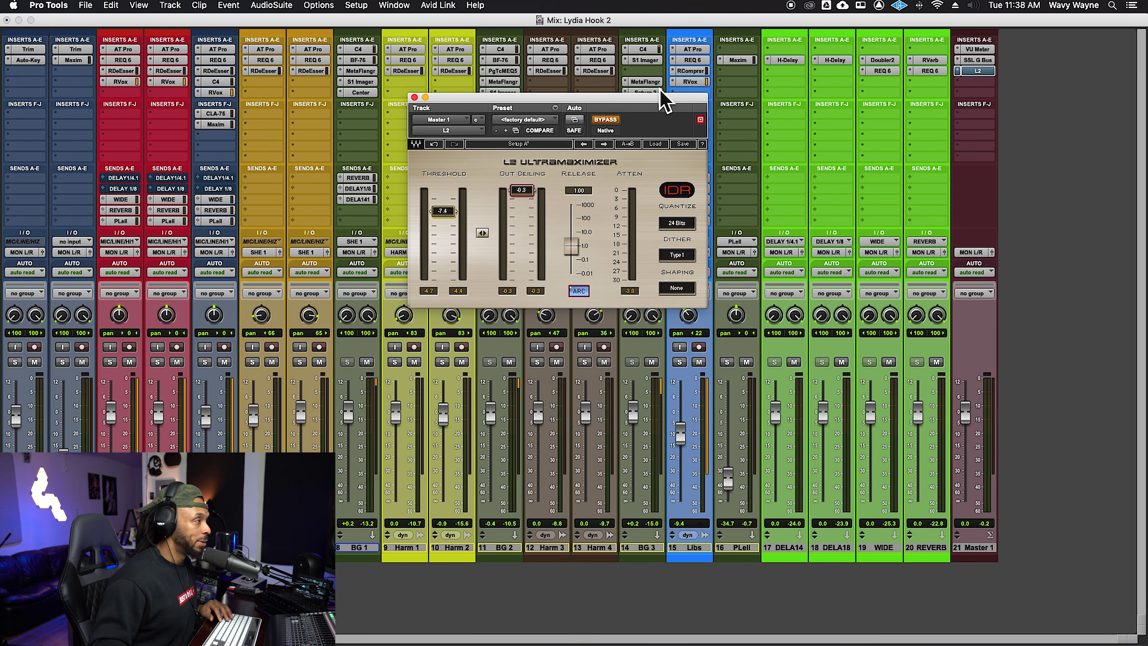
key(space)
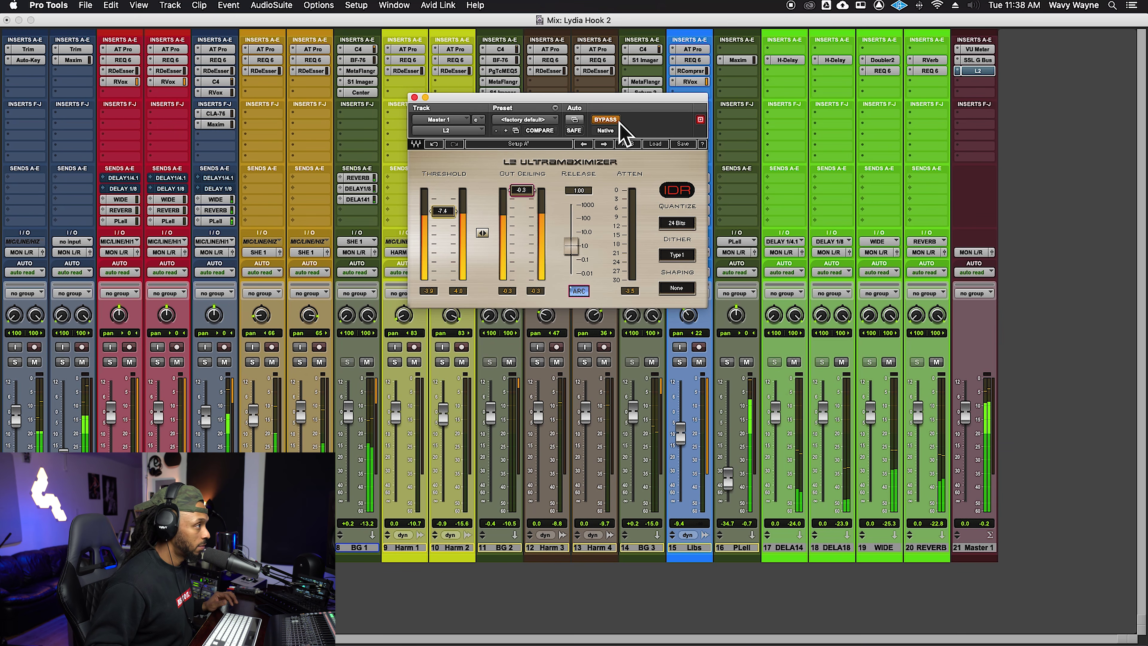
click(608, 121)
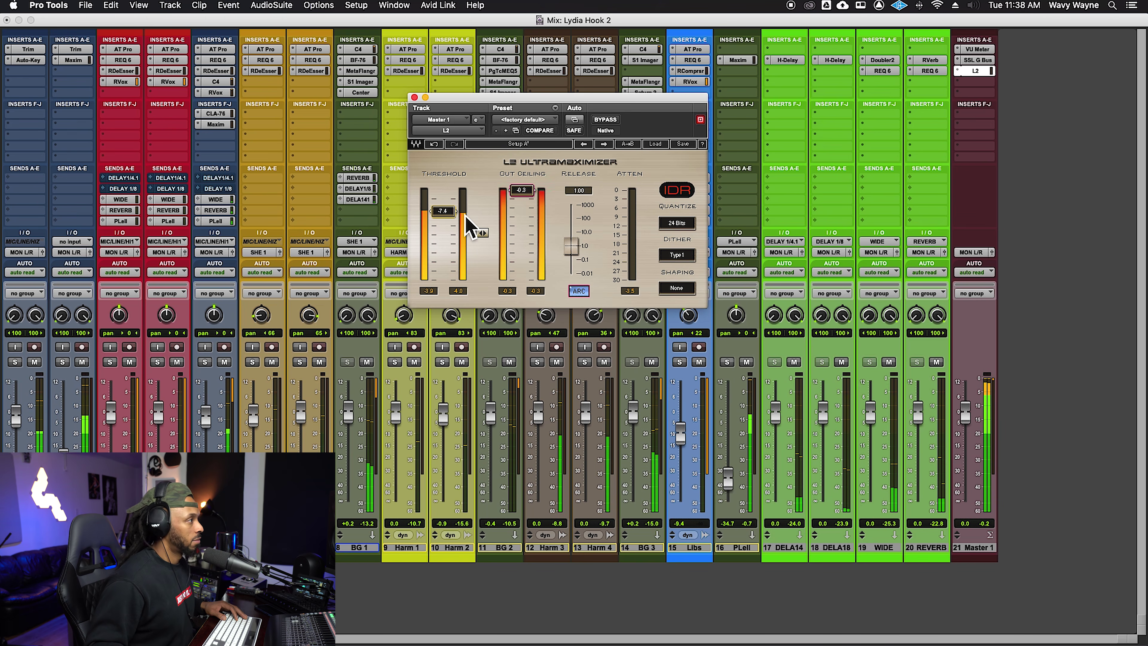
key(space)
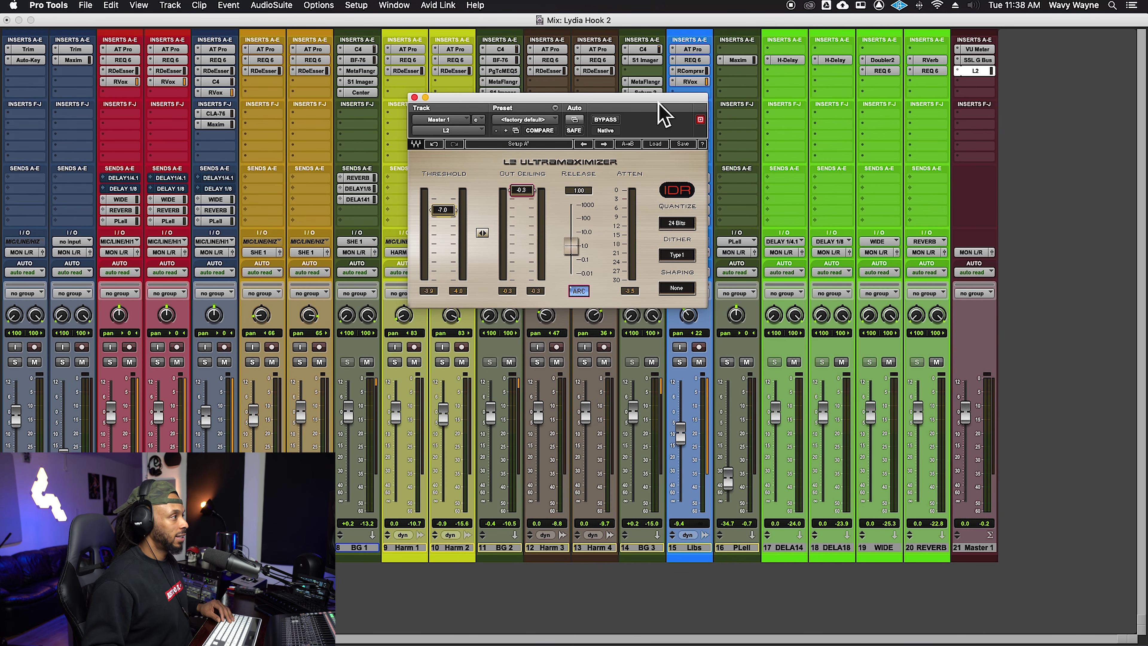
- Play the mix with the L2 bypassed, re-enable it to hear the difference, stop playback and close the L2
click(605, 119)
key(space)
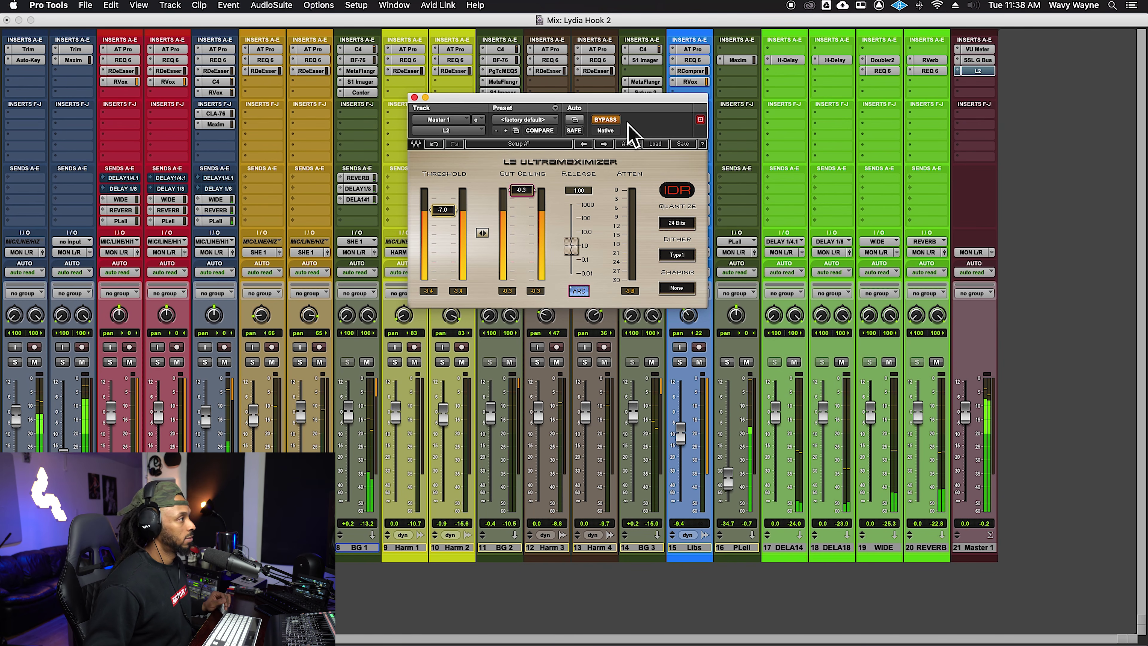
click(610, 120)
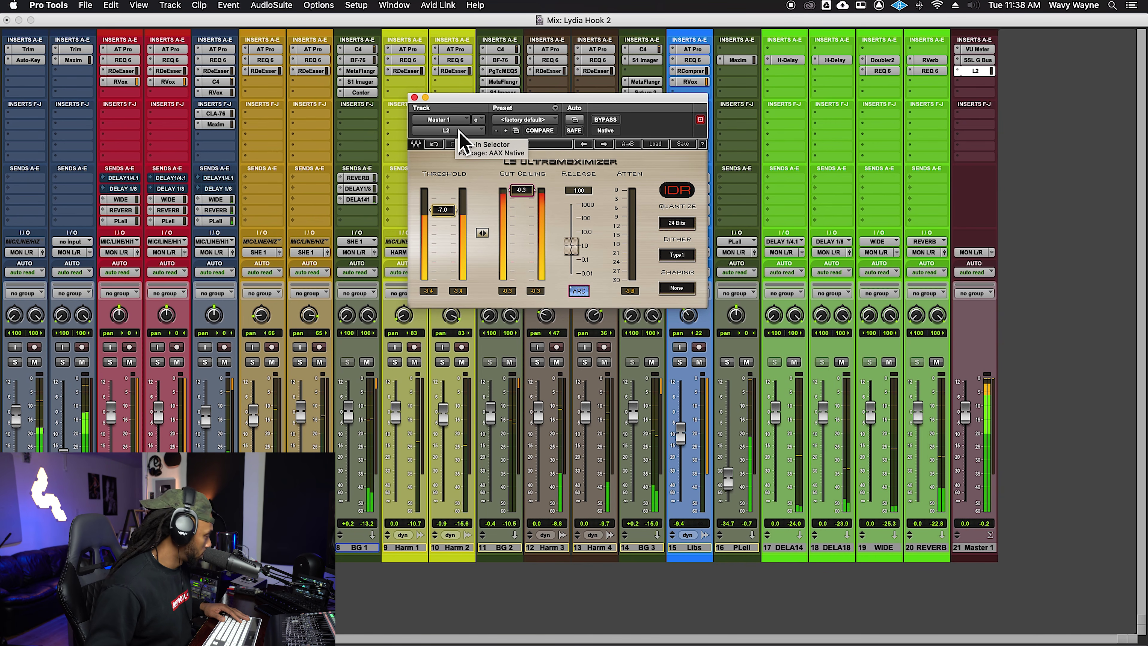
key(space)
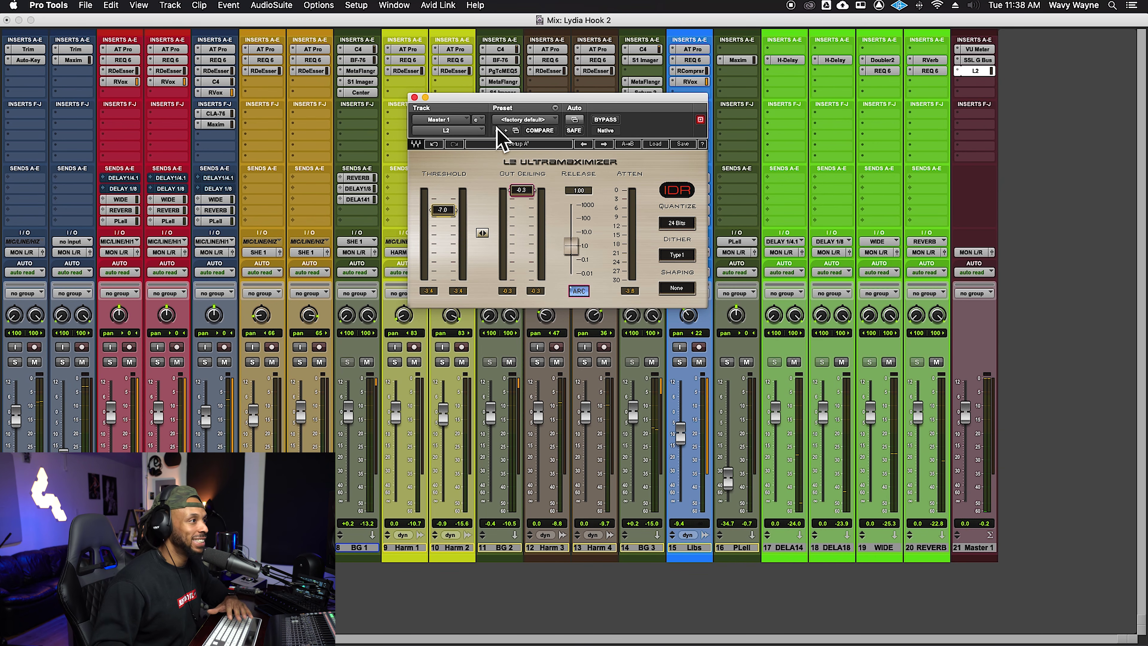
click(414, 97)
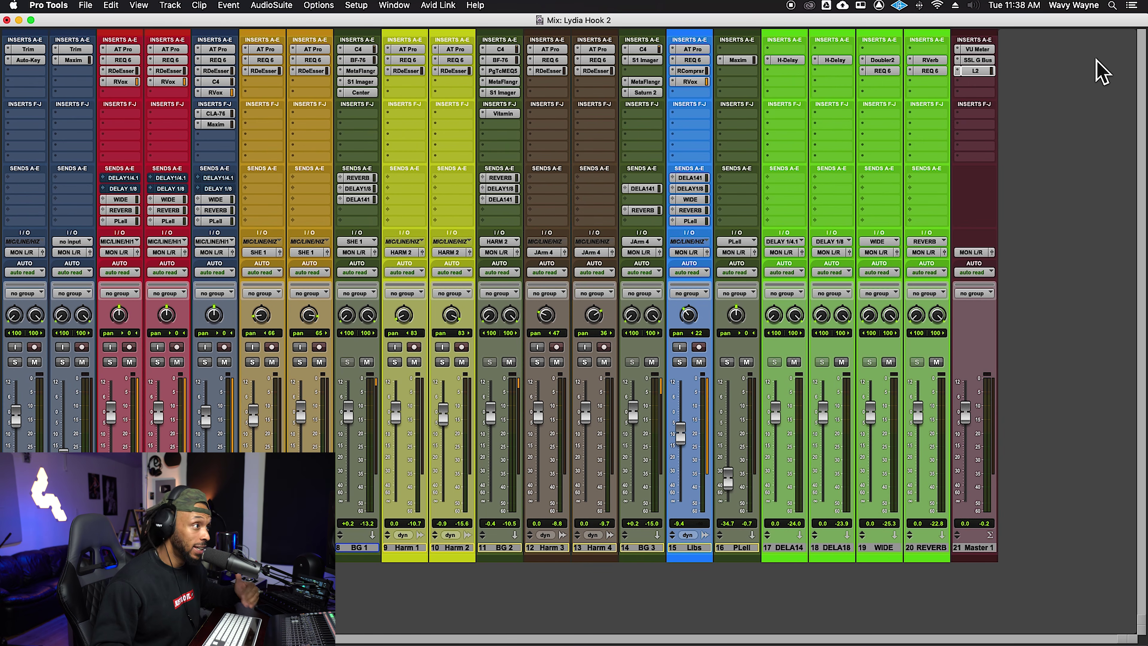
click(972, 81)
mouse_move(995, 82)
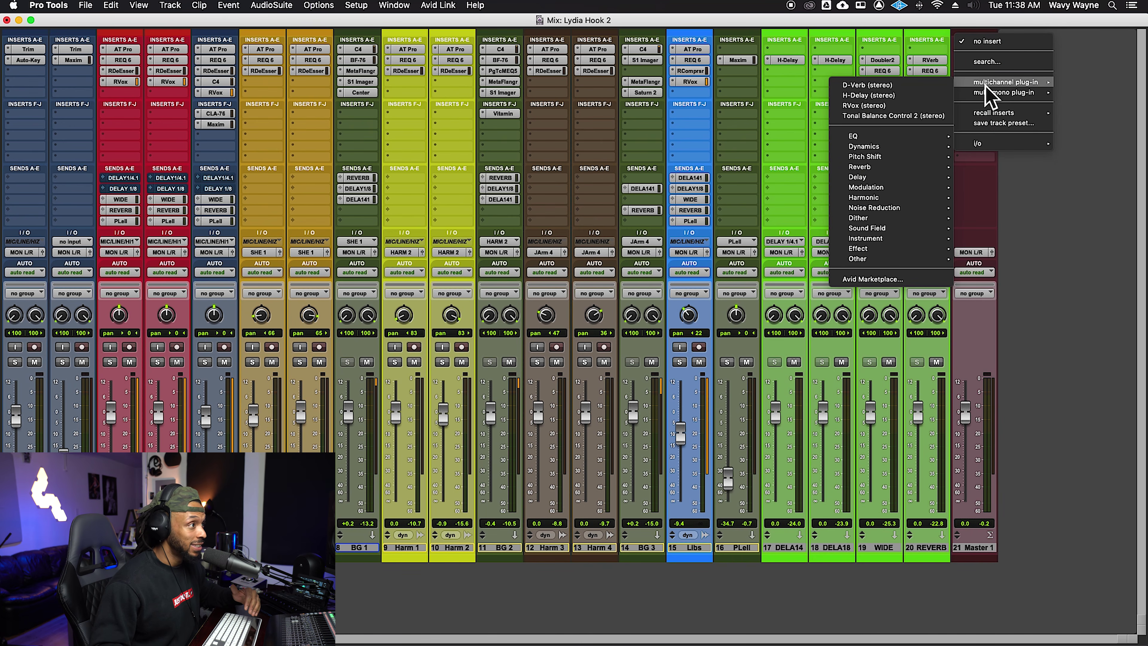
mouse_move(907, 147)
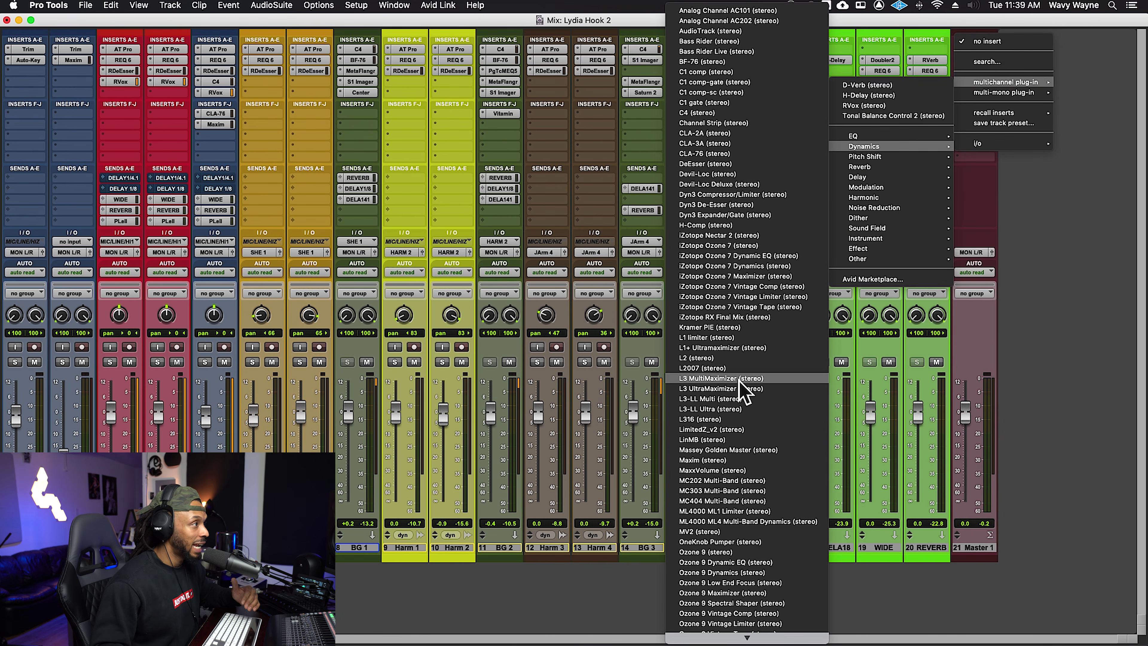
click(705, 357)
- Insert the stereo Maxim limiter on Master 1's fourth slot and set its ceiling to -1.0 dB
click(993, 71)
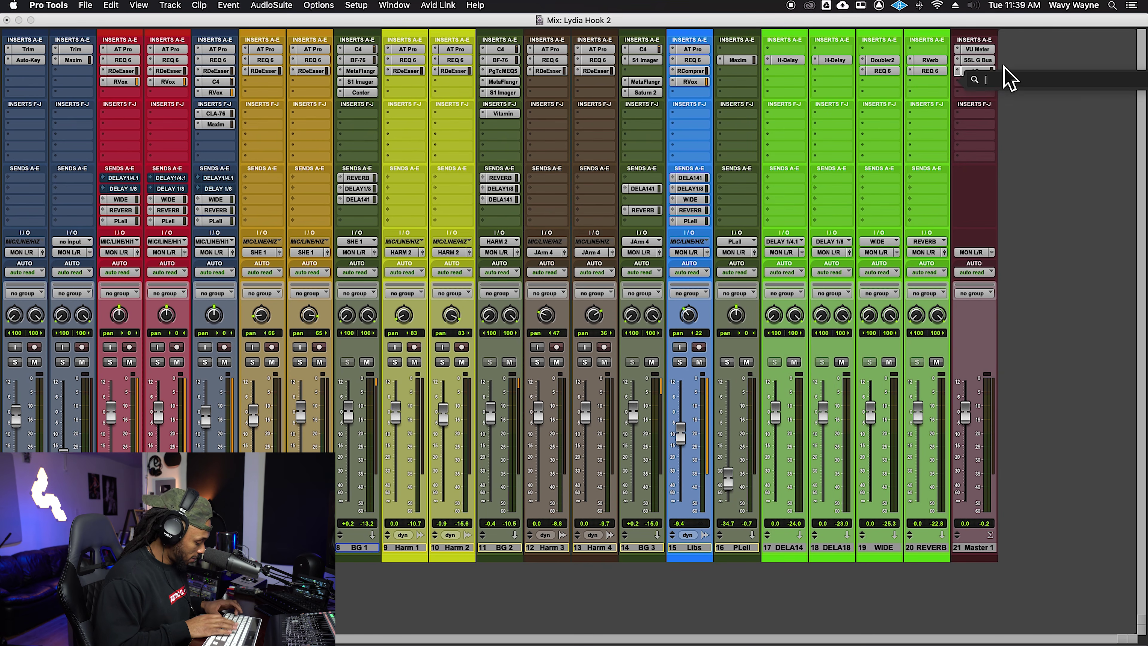
text(maxi)
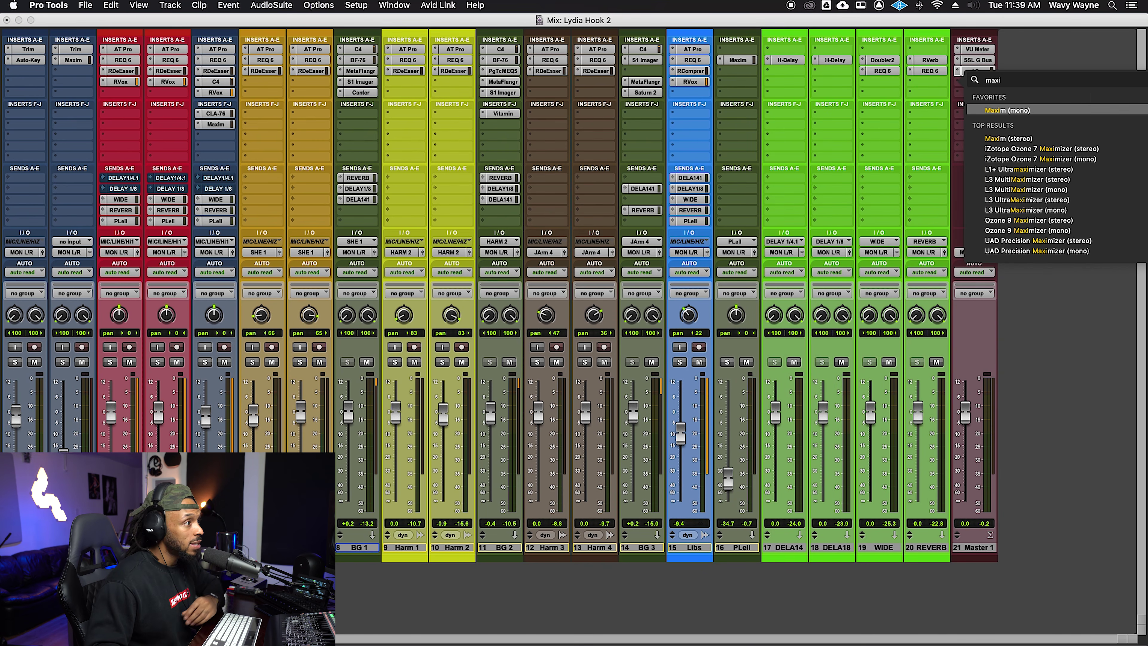
click(1040, 139)
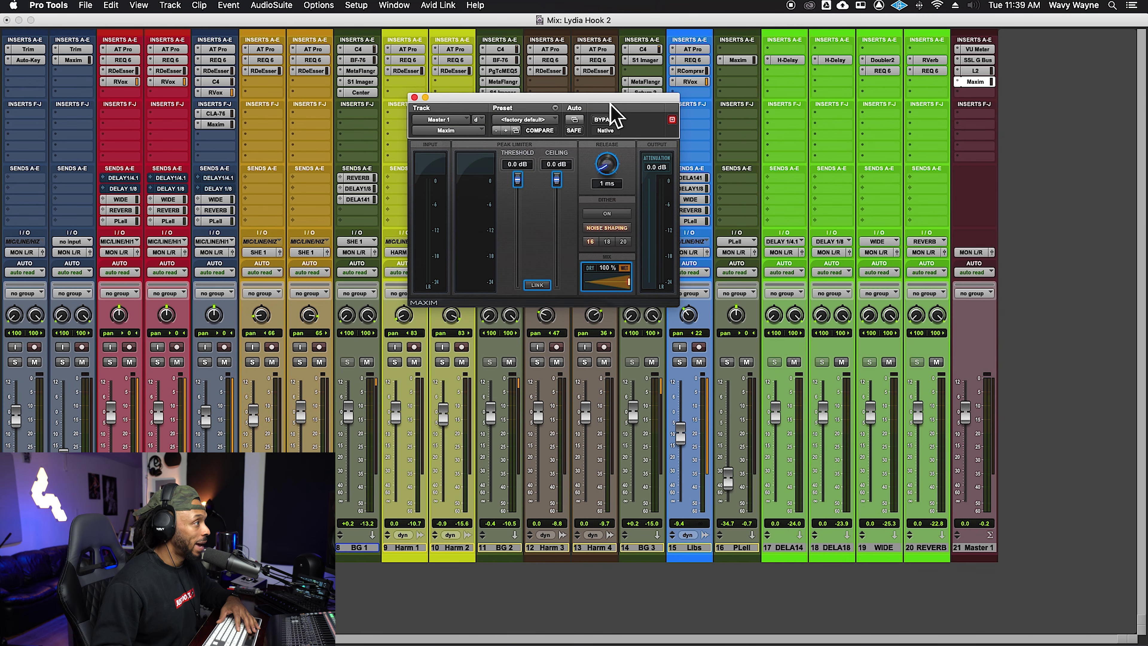
drag(558, 183, 558, 185)
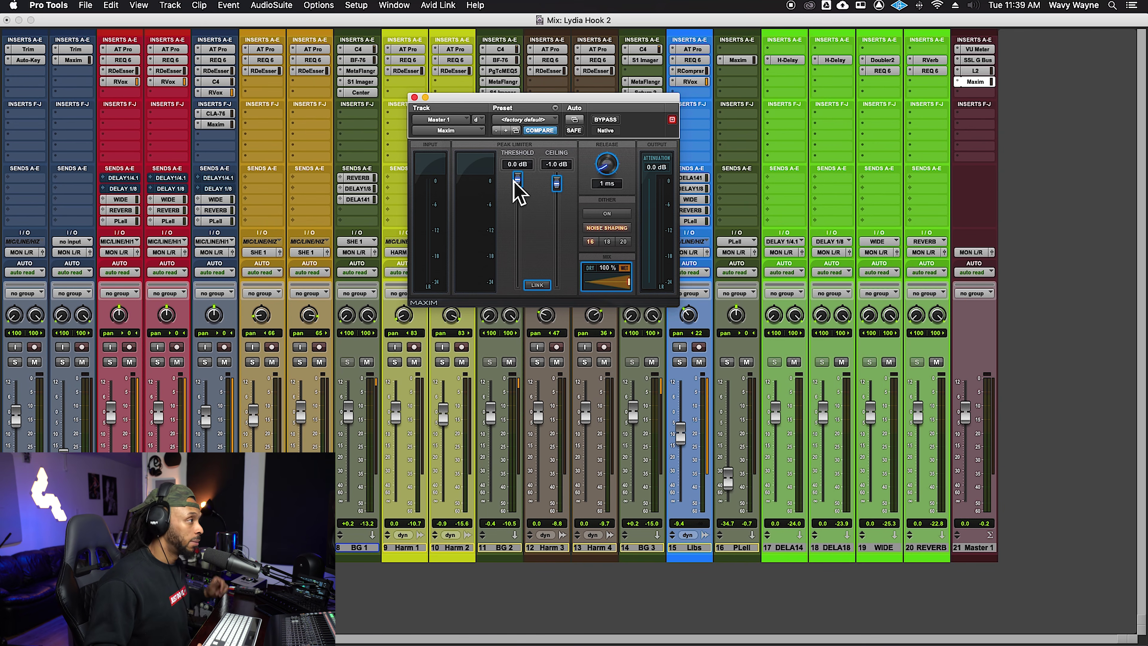
- Play the mix and lower Maxim's threshold to -1.8 dB
key(space)
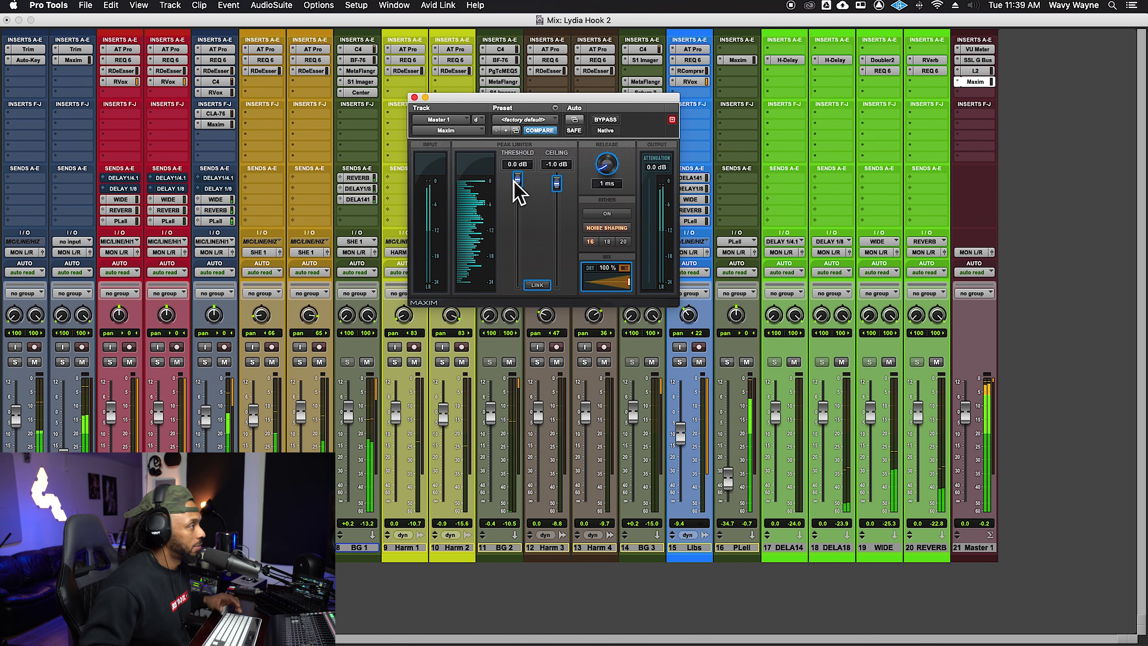
drag(520, 183, 520, 190)
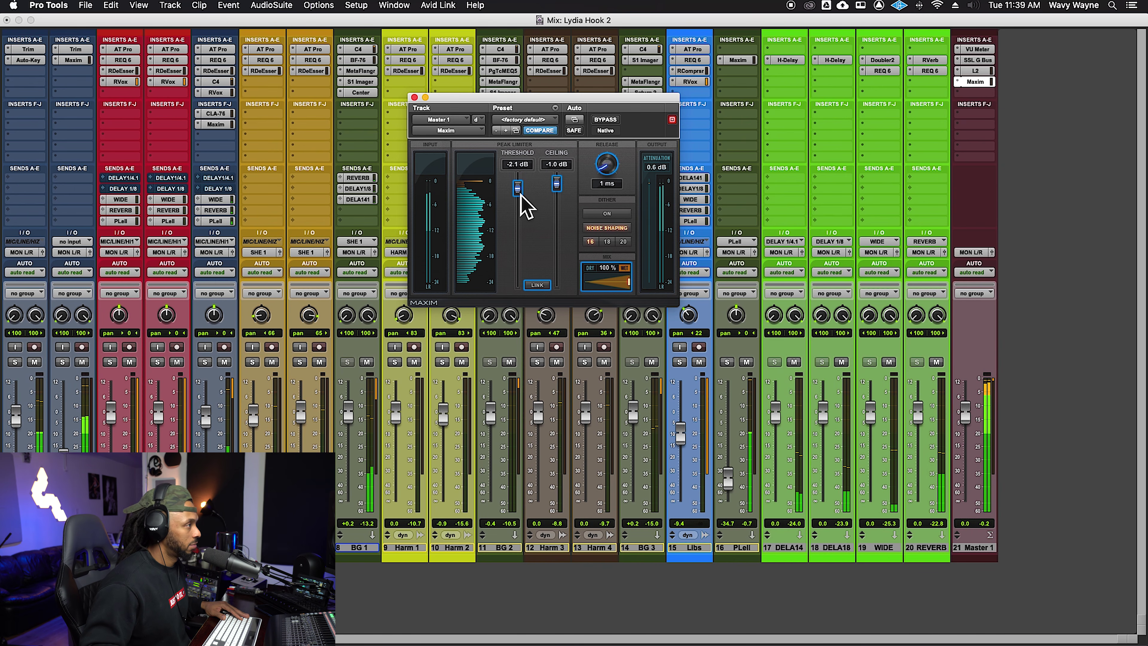
drag(521, 191, 522, 194)
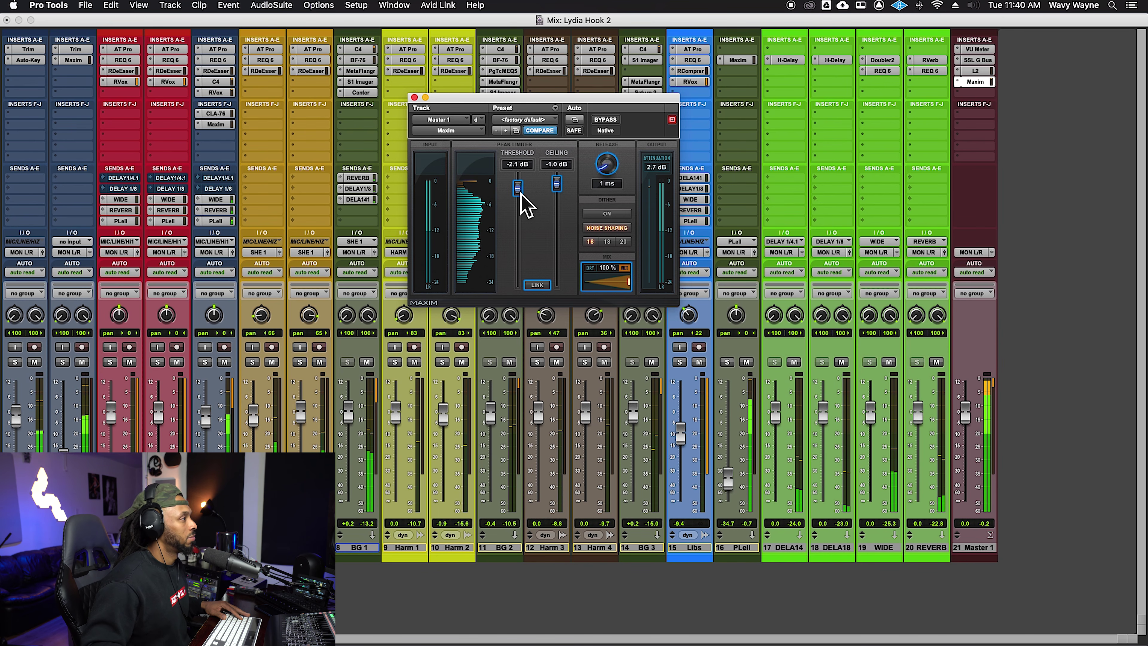
- Compare the mix with Maxim bypassed and active during playback, and set its threshold to -2.0 dB
click(606, 120)
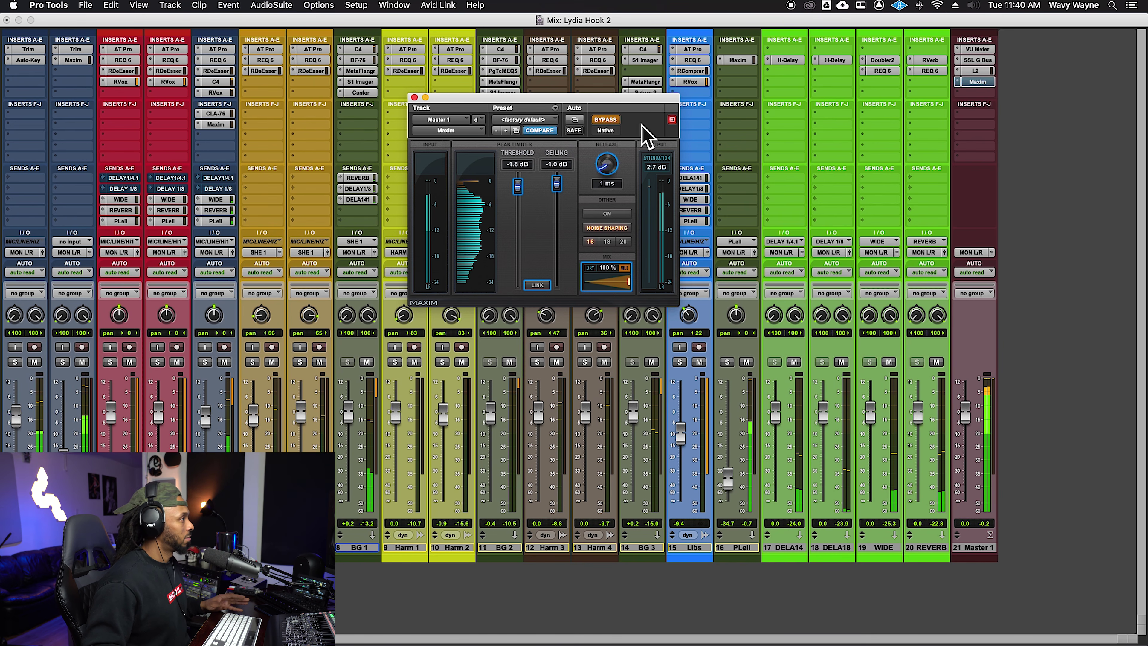
click(606, 120)
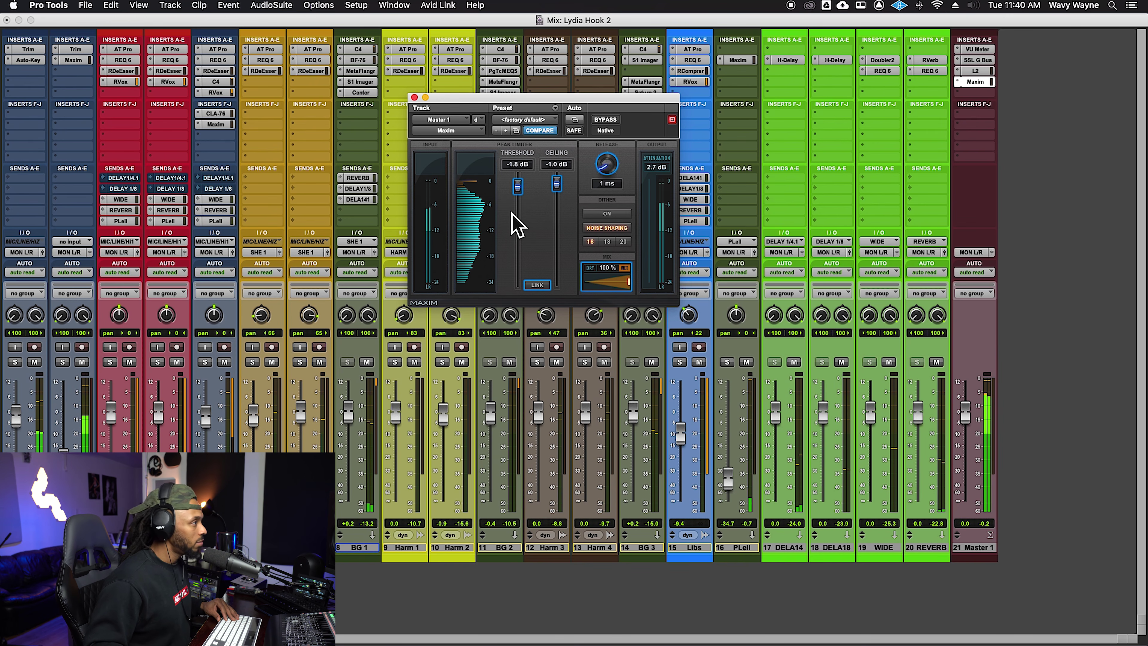
scroll(522, 200, down, 2)
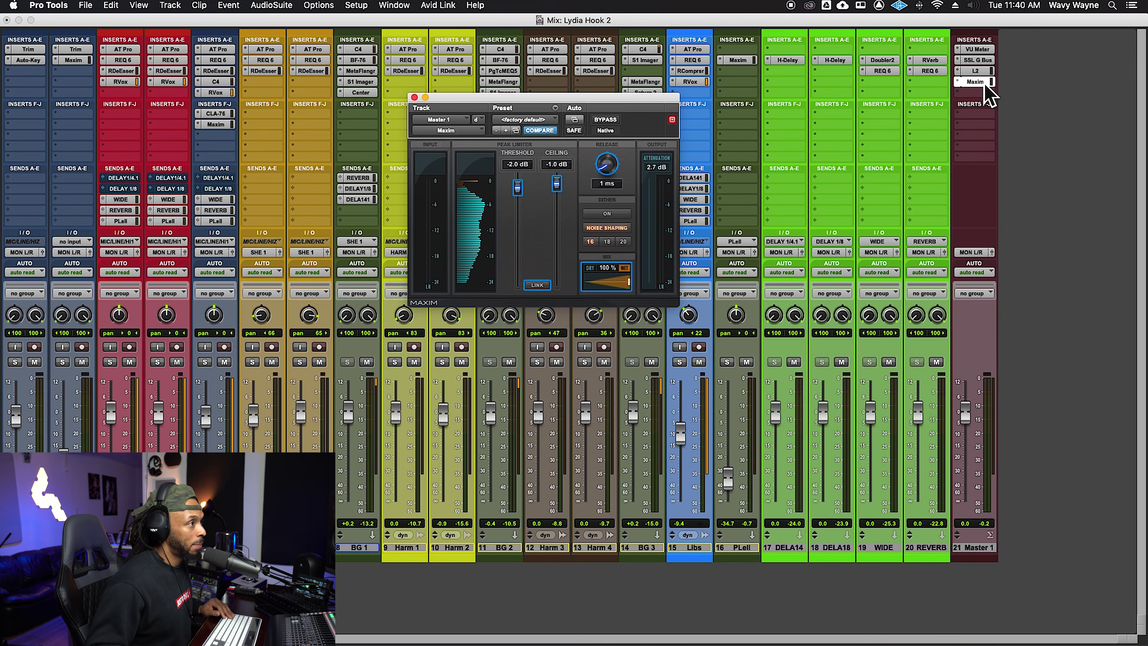
- Show the SSL bus compressor, L2 and Maxim windows together and arrange them side by side
click(981, 60)
click(982, 71)
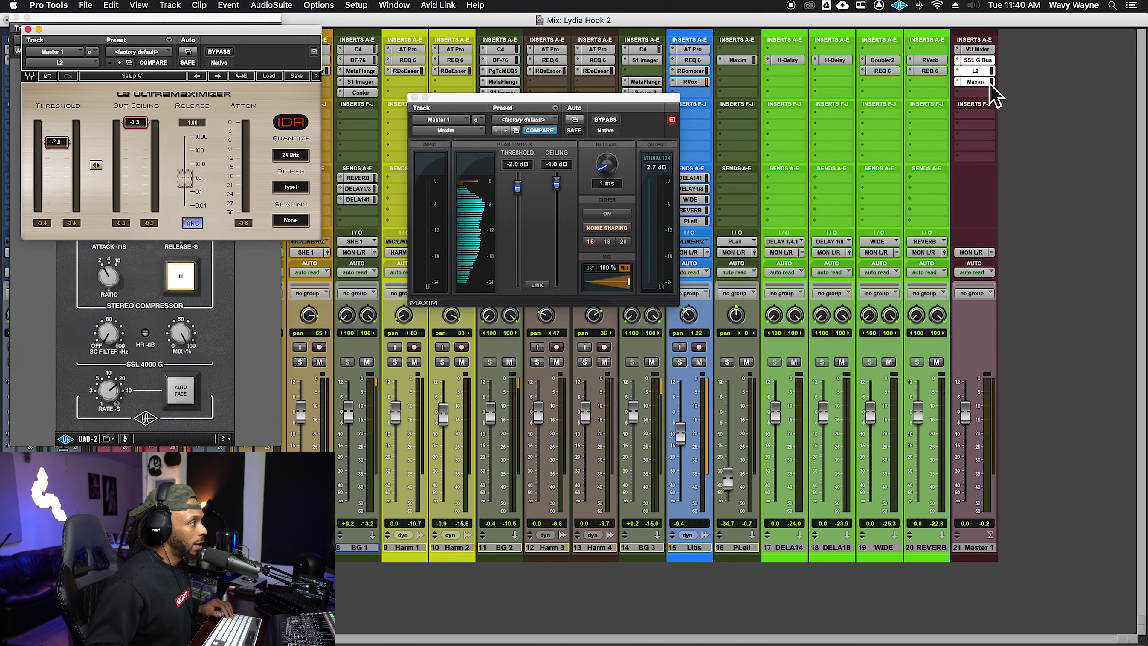
drag(549, 104, 759, 72)
drag(266, 36, 542, 67)
- Clear Master 1's peak reading, bypass Maxim, the L2 and the SSL bus compressor, and play the unprocessed mix
click(990, 526)
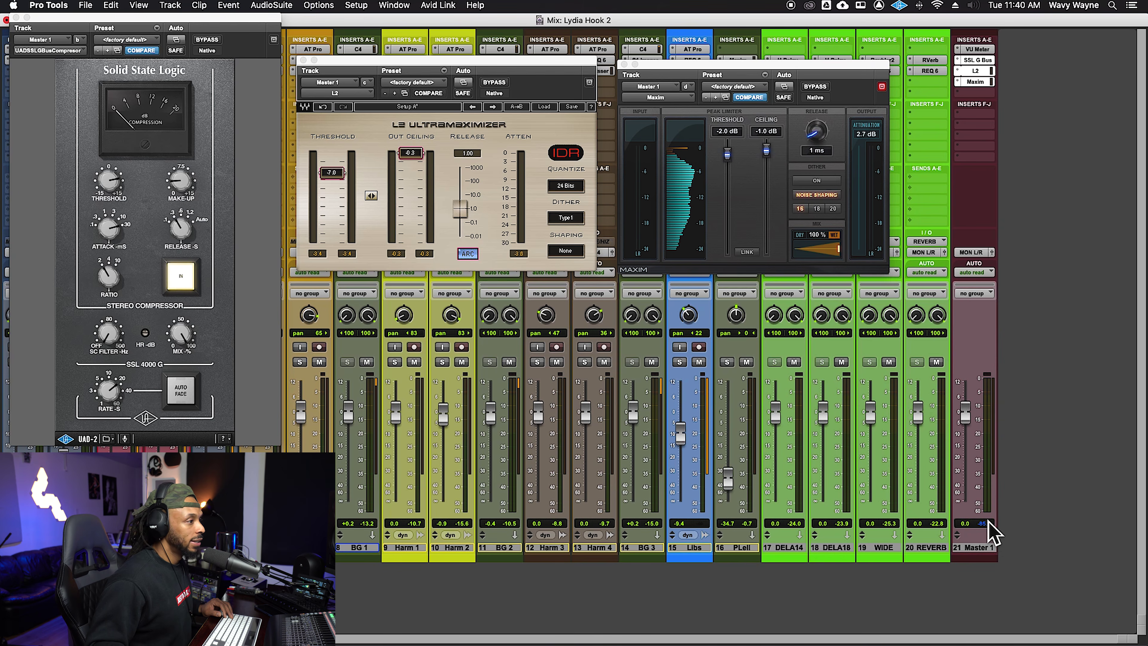
click(815, 85)
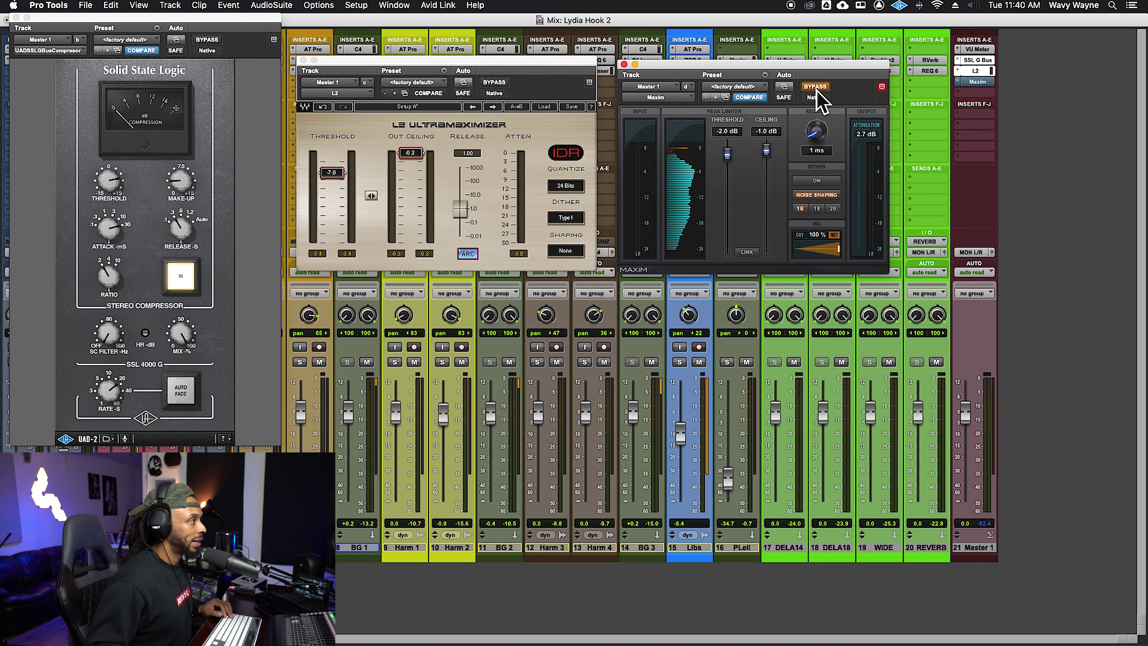
click(496, 82)
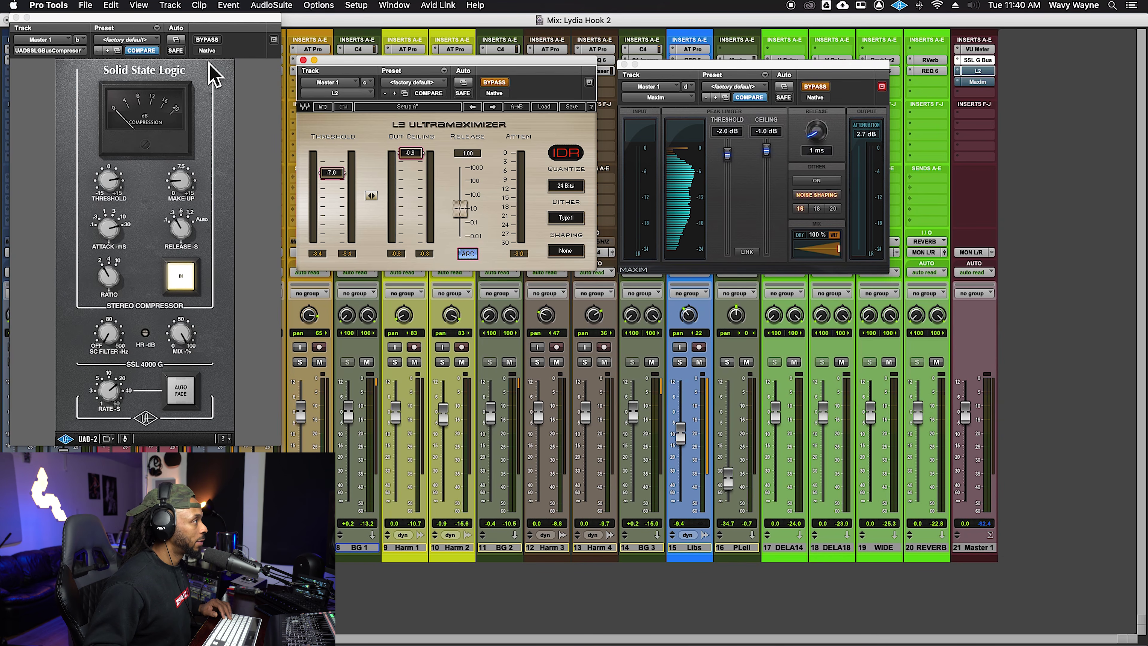
click(207, 41)
key(space)
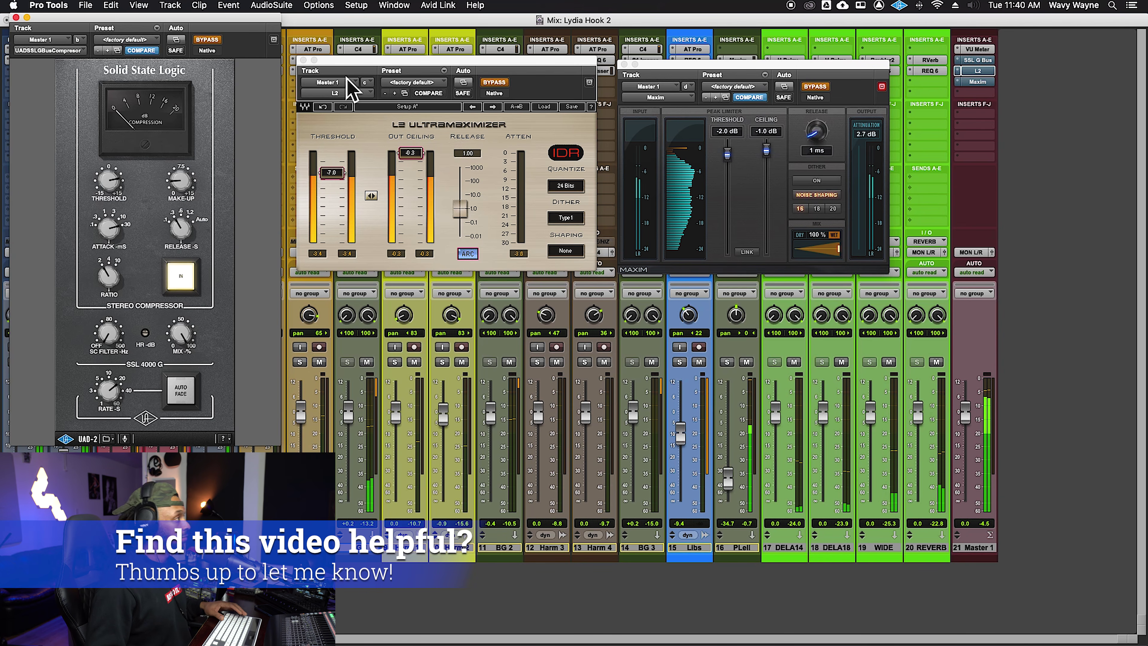
- Re-enable the SSL bus compressor, the L2 and Maxim one after another during playback to hear each stage
click(206, 40)
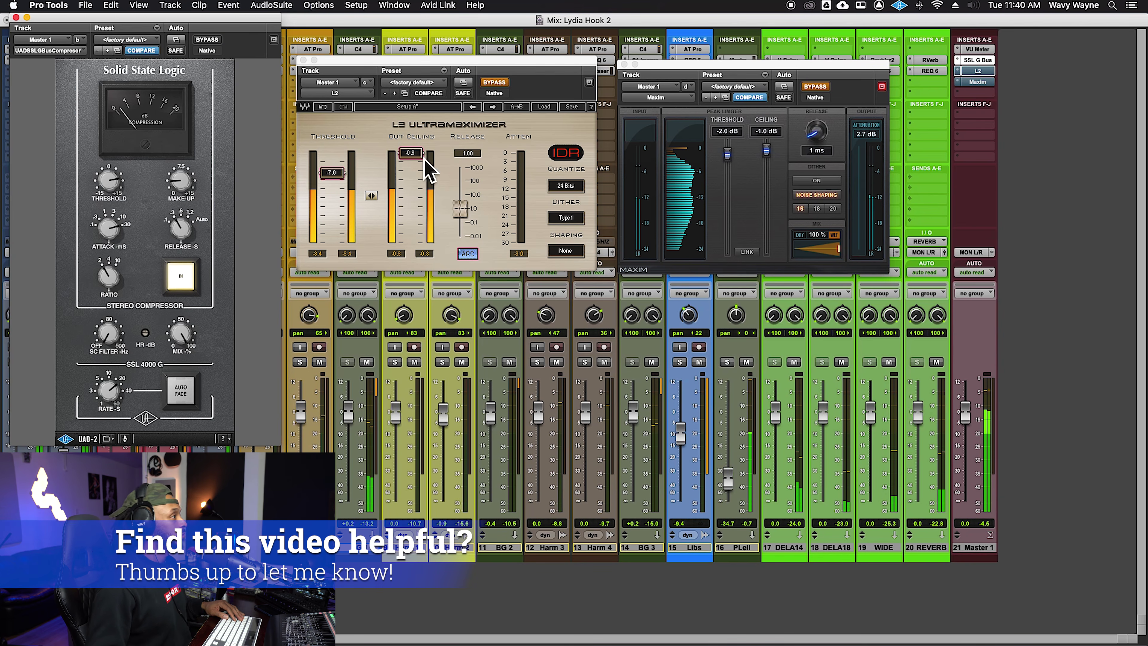
click(497, 83)
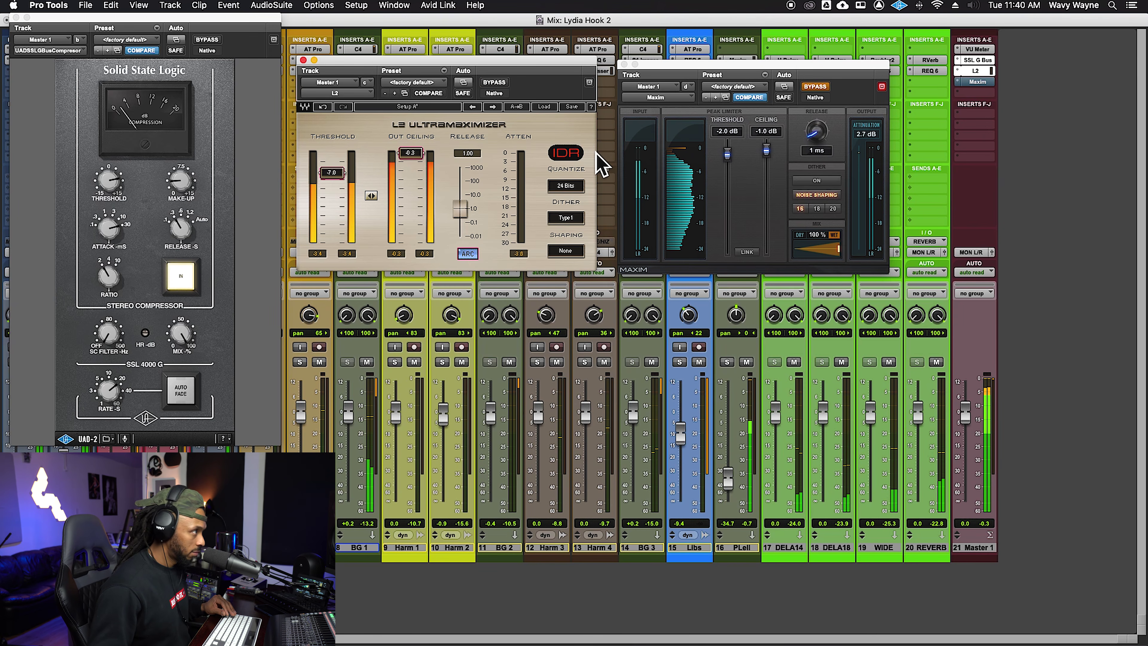
click(824, 90)
click(824, 89)
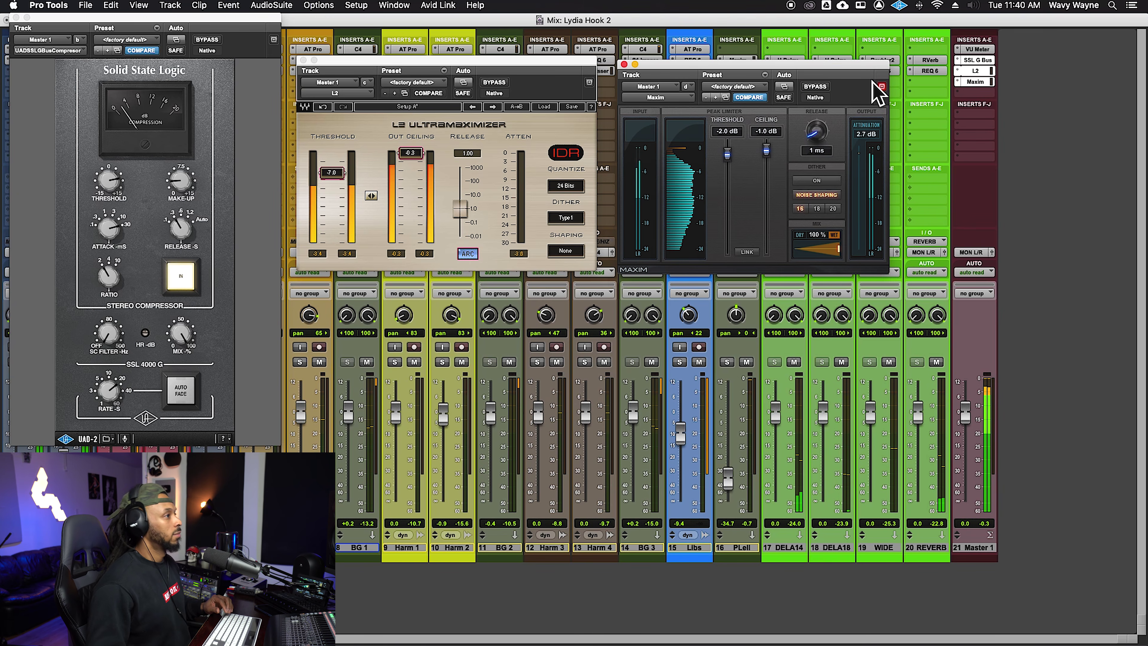